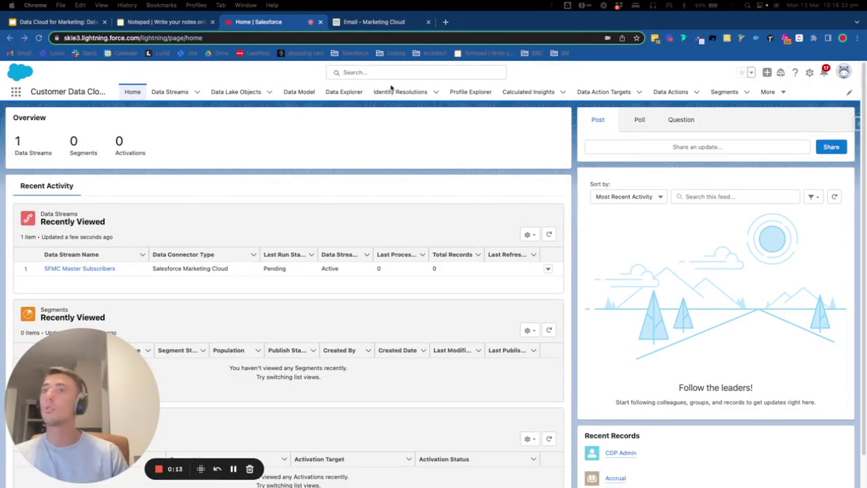
- Open Customer Data Cloud Setup from the Setup gear and go to its Marketing Cloud page
click(808, 73)
click(734, 134)
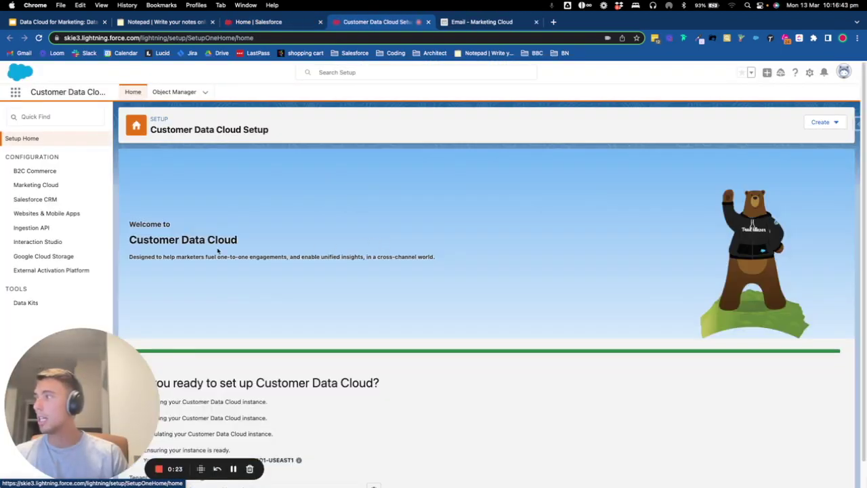
click(42, 184)
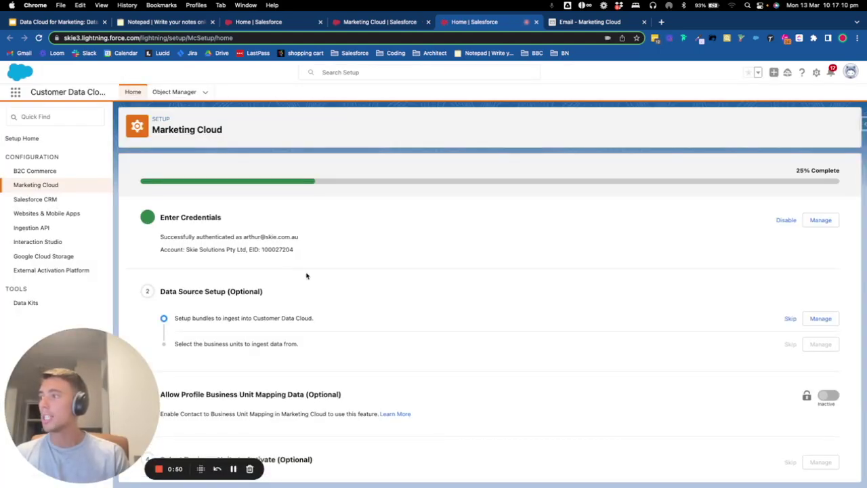
- Manage 'Setup bundles to ingest into Customer Data Cloud' to list the Email, MobileConnect and MobilePush bundles
click(820, 318)
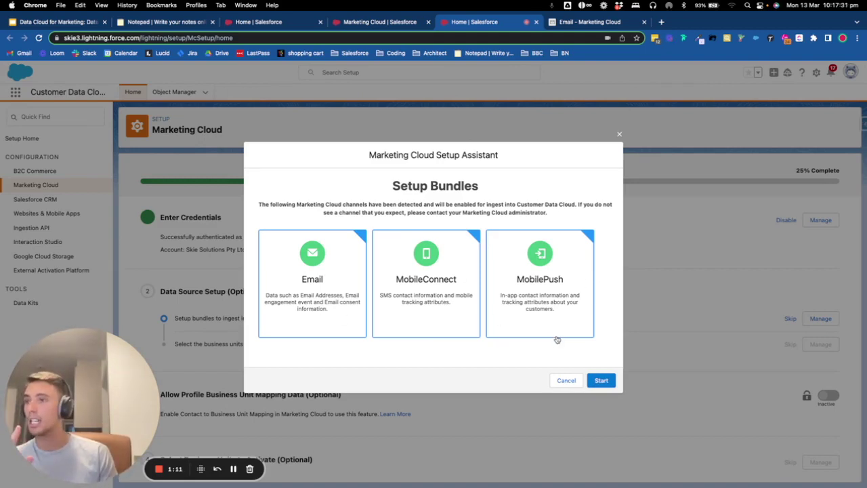
- Start ingestion for the detected bundles and save the chosen business units for ingestion
click(613, 380)
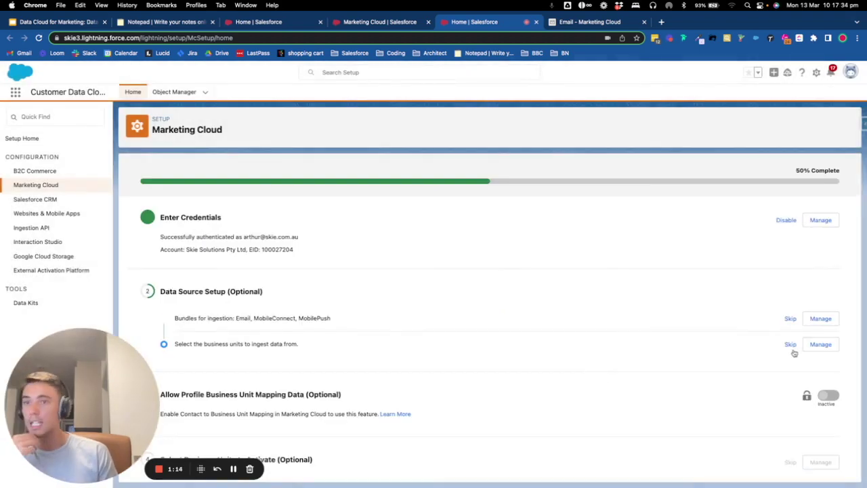
click(820, 344)
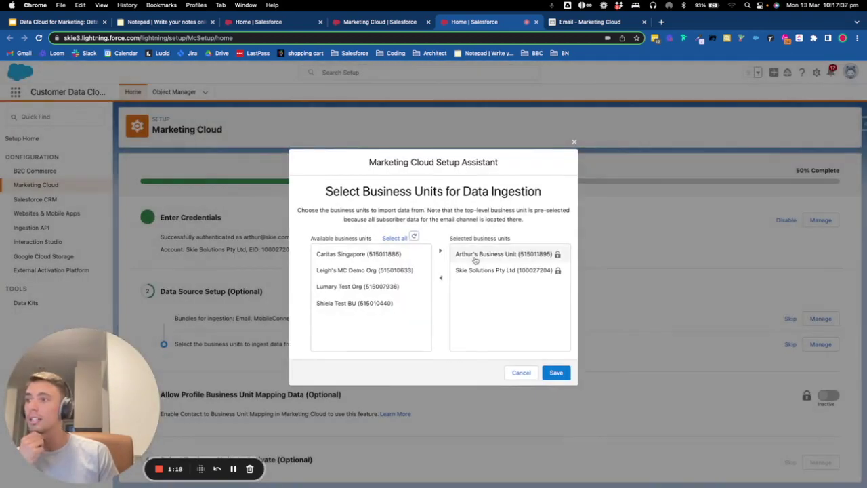
click(484, 271)
click(476, 255)
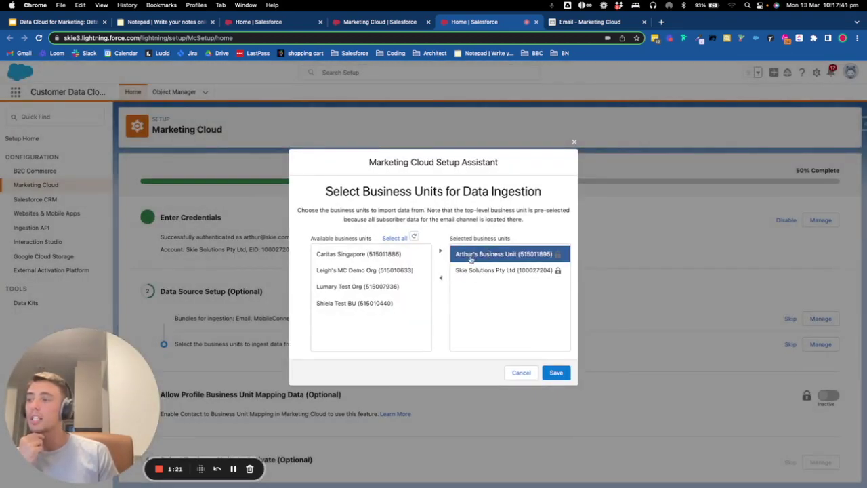
click(567, 375)
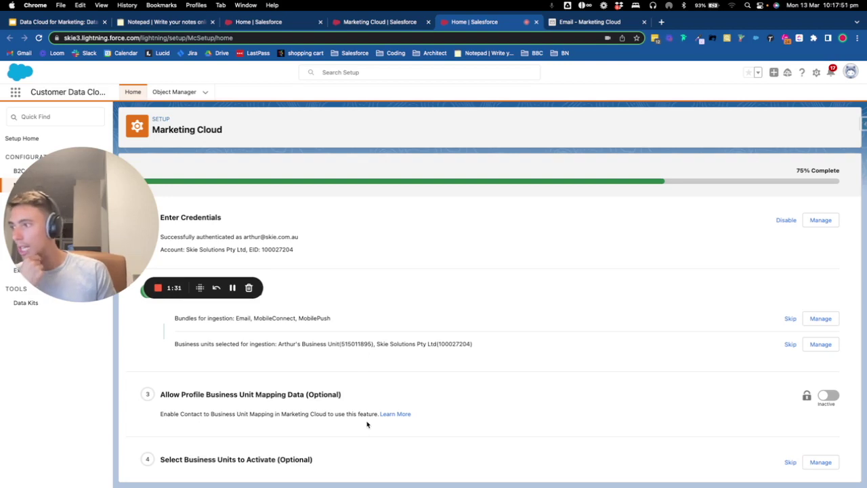
drag(342, 396, 426, 418)
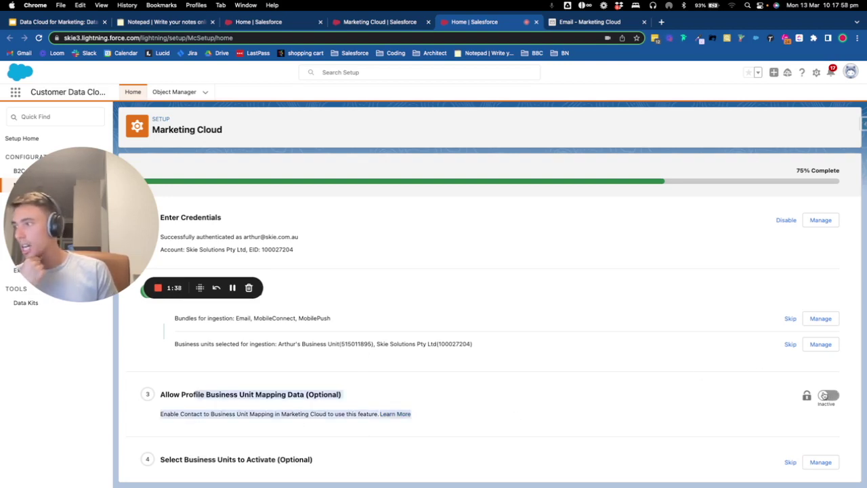
- Save the business units to activate segments to, bringing the connector to 100%
click(823, 464)
drag(455, 250, 498, 250)
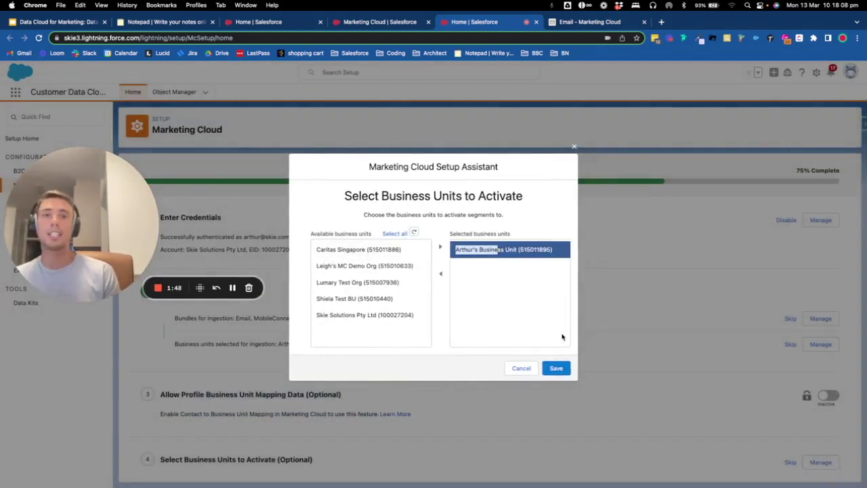
click(556, 367)
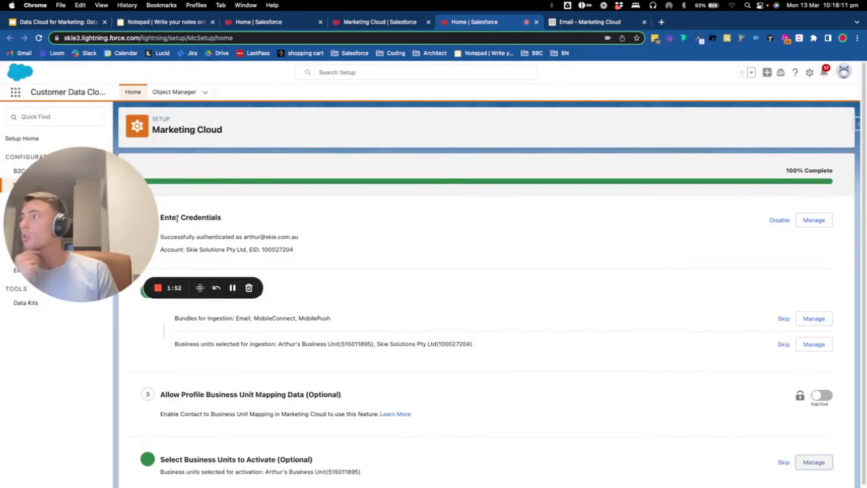
drag(108, 215, 118, 366)
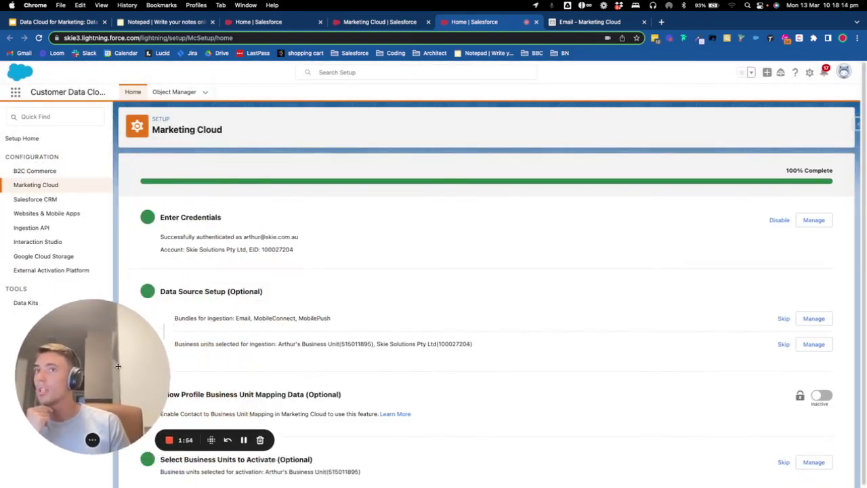
click(371, 25)
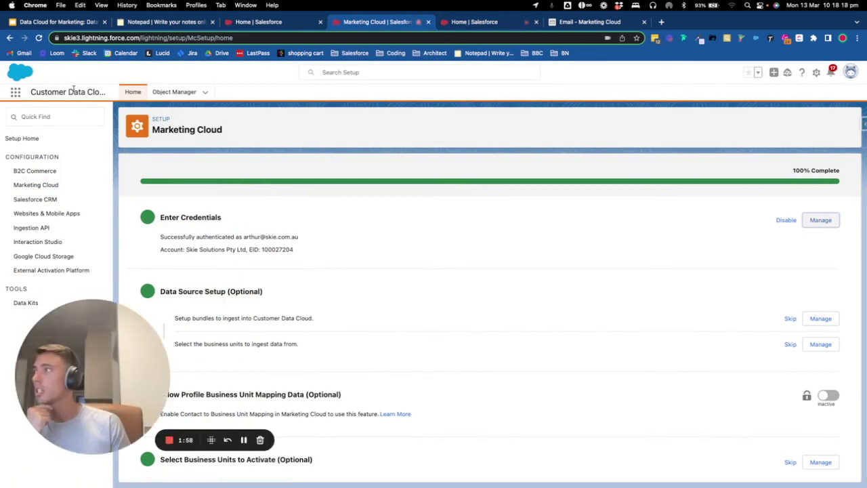
- Start a new Marketing Cloud data stream from the Data Streams list
click(273, 23)
click(170, 91)
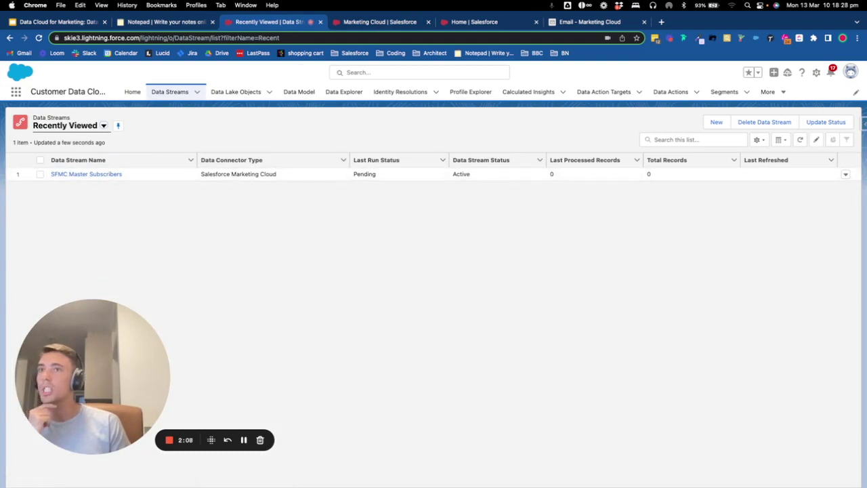
click(715, 123)
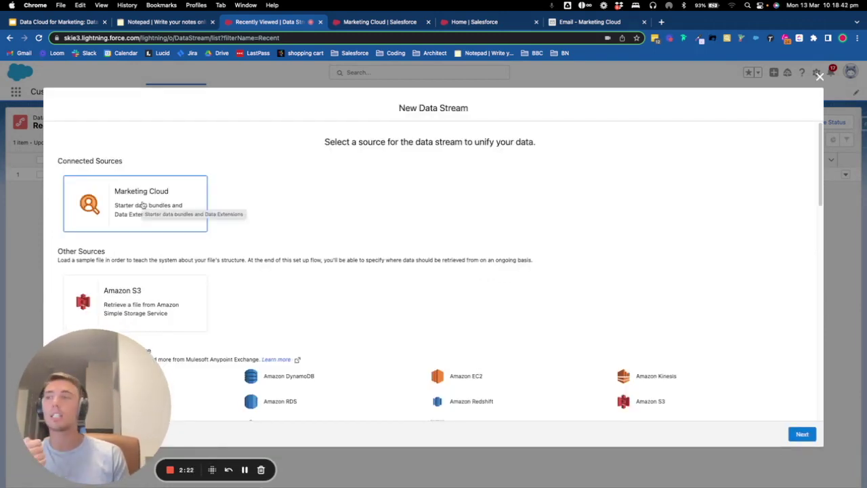
click(142, 205)
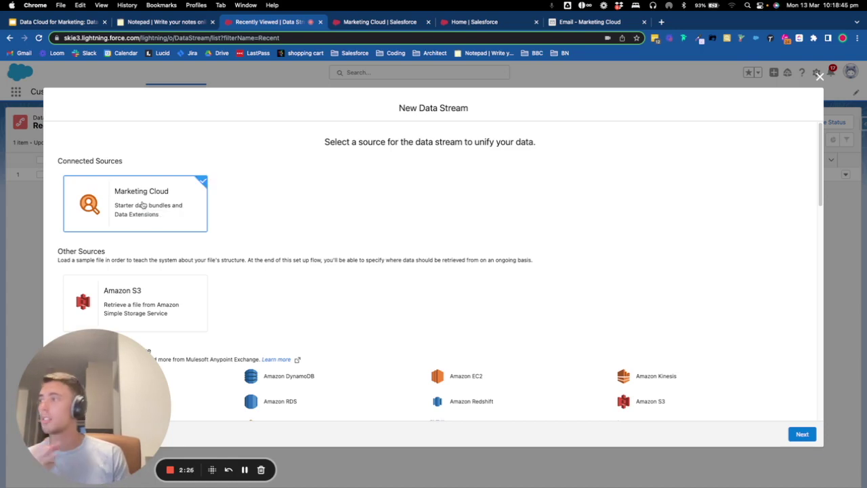
click(801, 434)
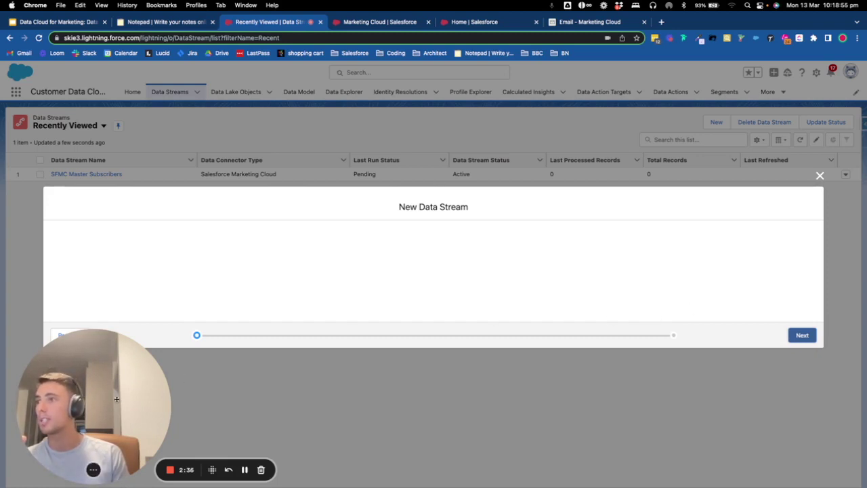
- Attempt to continue past the empty bundle step, then dismiss the error and close the wizard
drag(116, 398, 196, 399)
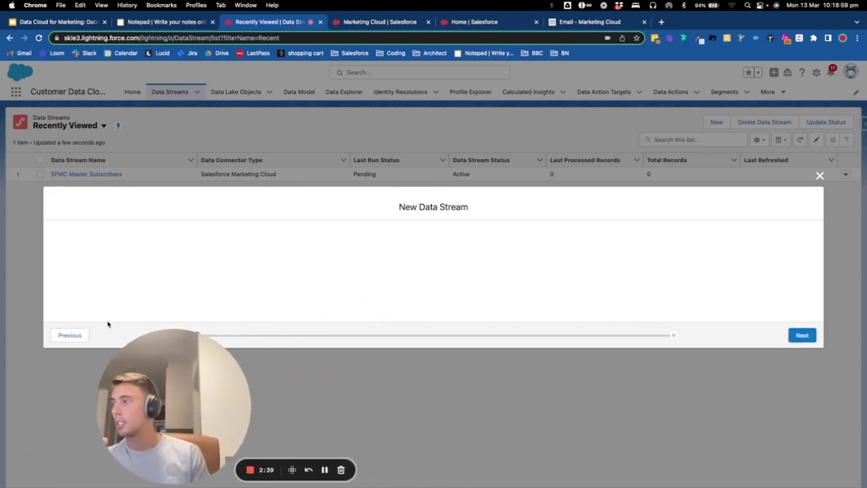
drag(165, 347, 119, 76)
click(803, 336)
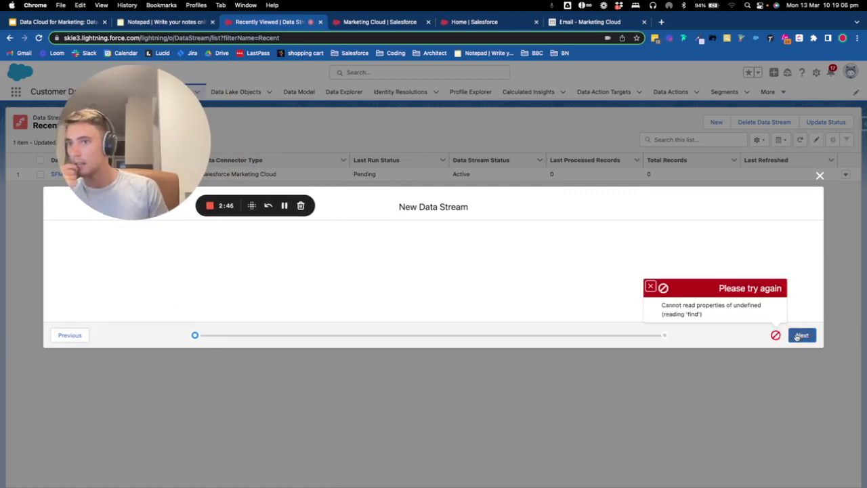
click(819, 175)
click(554, 279)
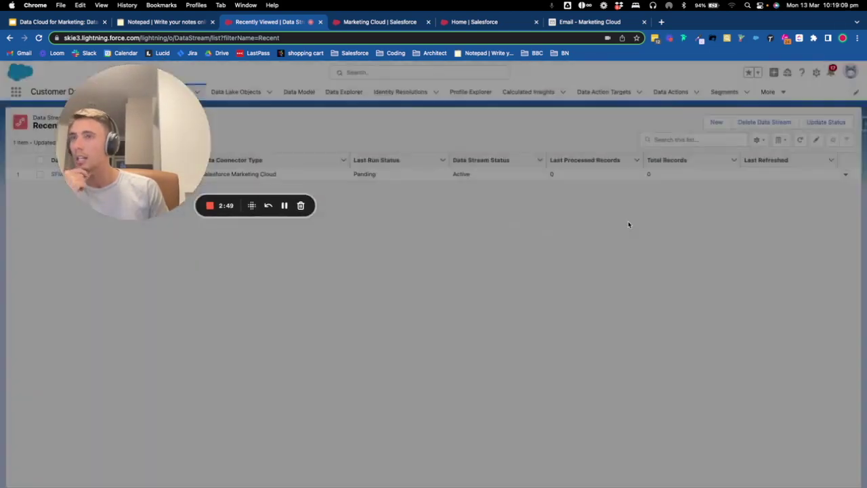
- Retry the Marketing Cloud data stream wizard, then reload the page
click(716, 123)
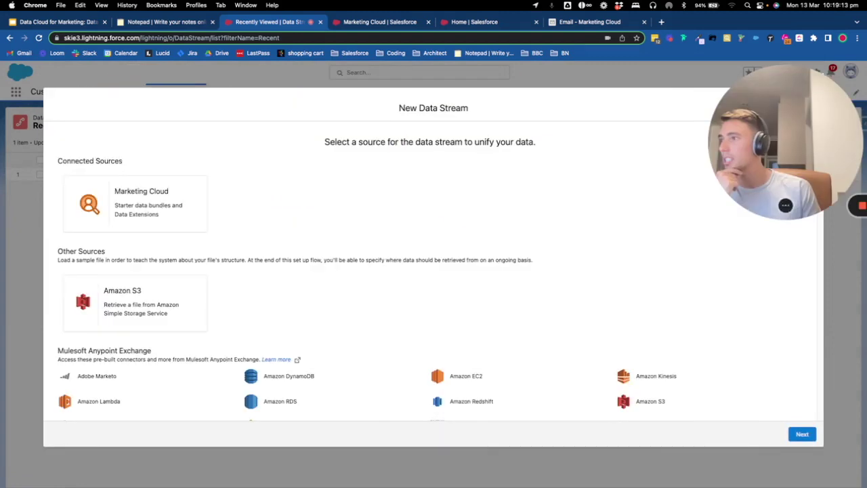
click(135, 203)
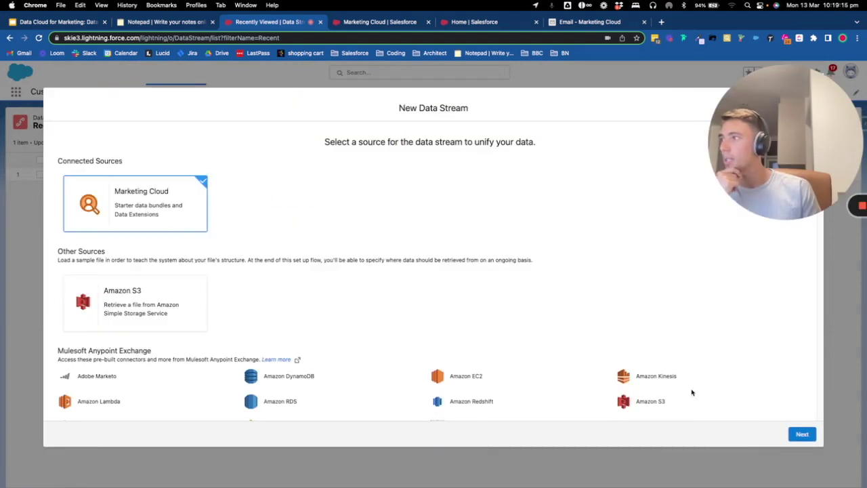
click(796, 432)
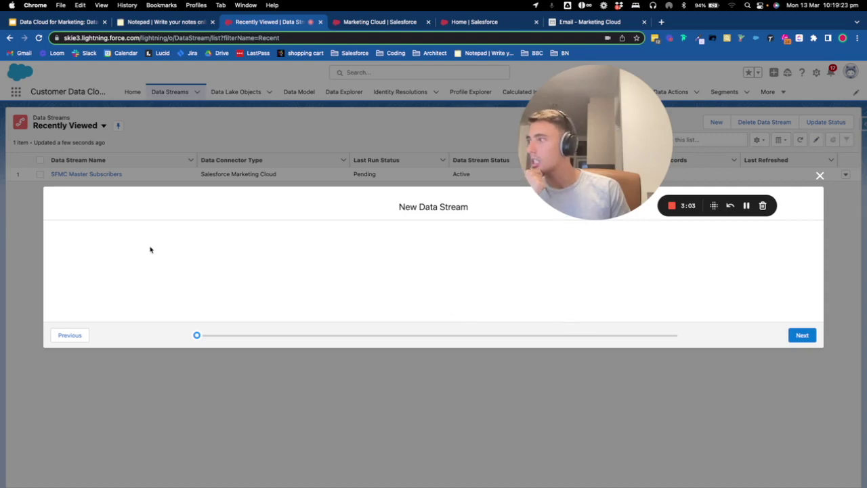
key(super+r)
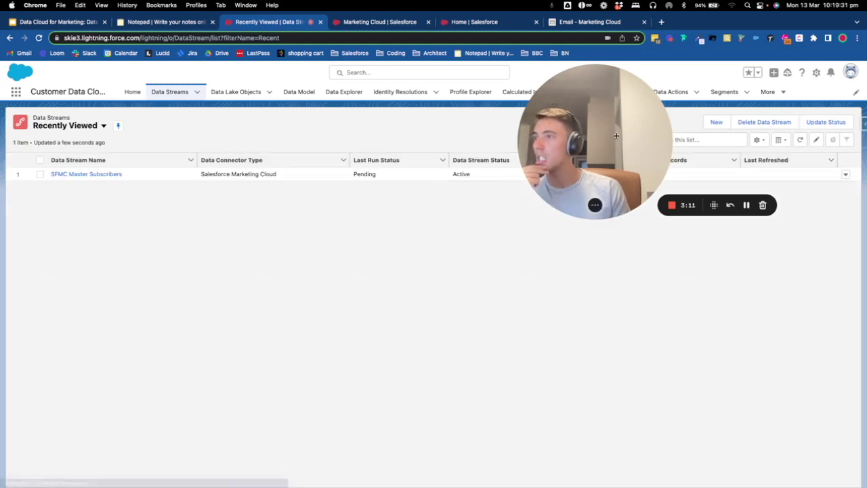
- Restart the new data stream wizard and advance to the Starter Data Bundles step
drag(615, 149, 713, 316)
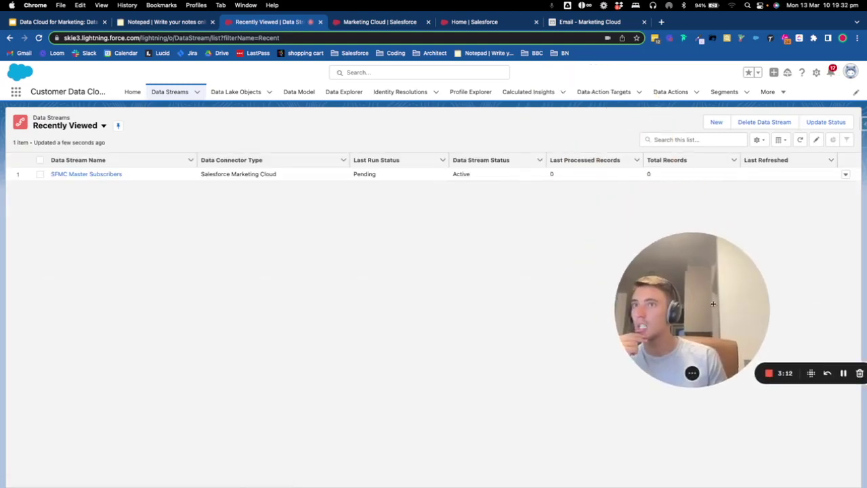
click(715, 122)
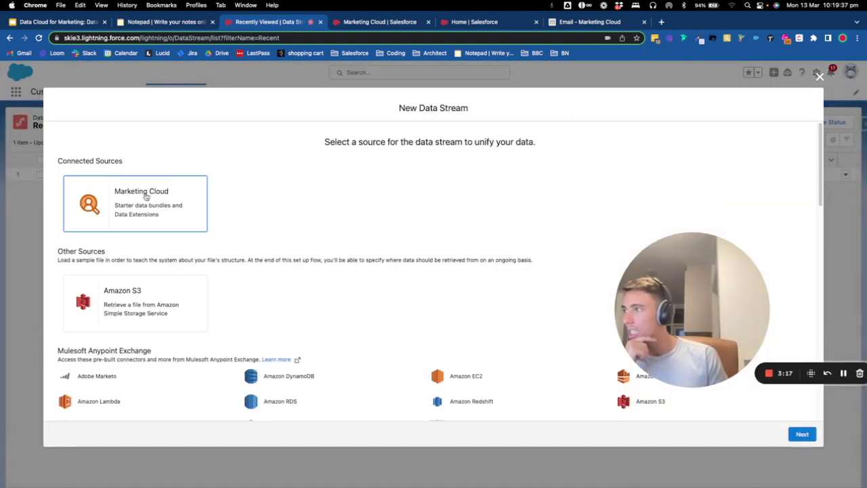
click(802, 433)
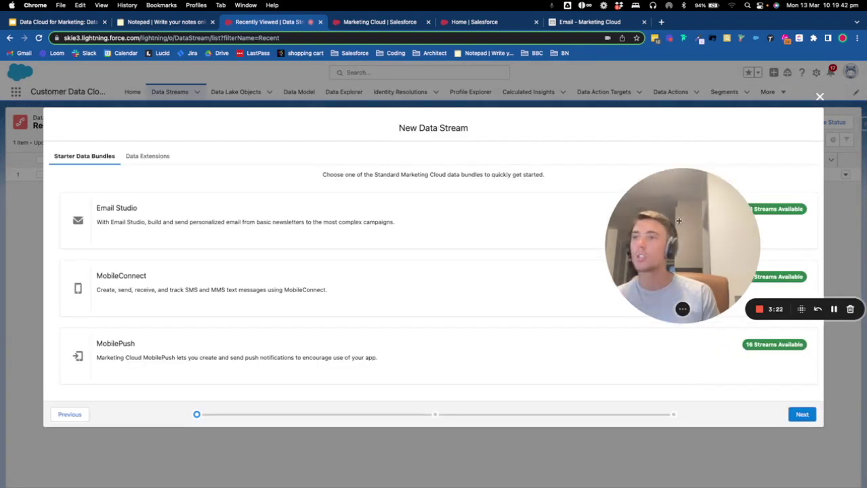
drag(671, 217, 399, 114)
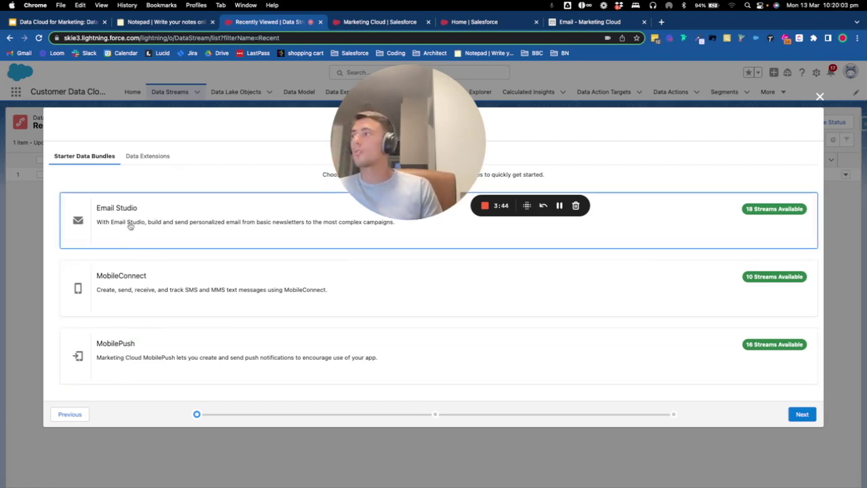
- Switch to Data Extensions, choose the business unit, and expand the Data Extensions folder
click(146, 156)
click(136, 190)
click(128, 206)
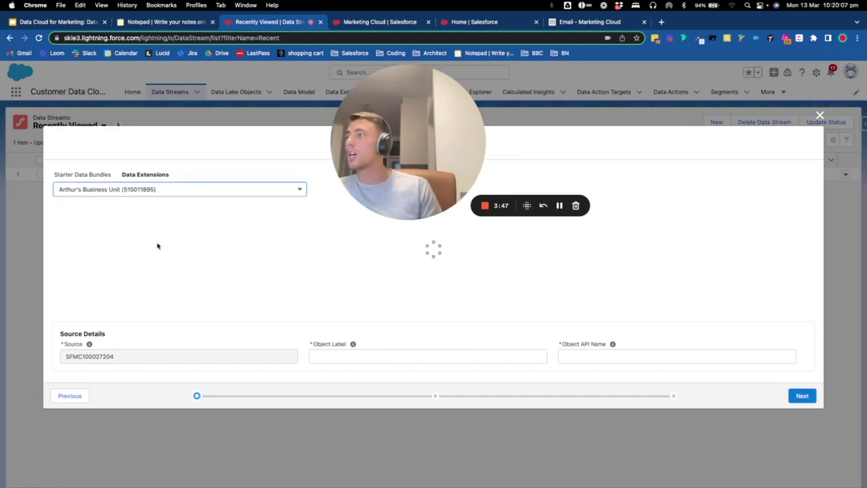
click(61, 211)
click(64, 223)
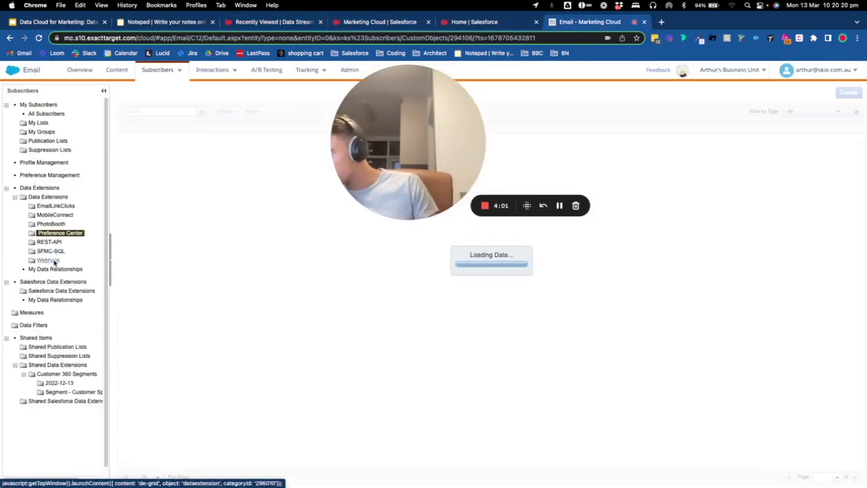
- Inspect the Zoom_Subscribers data extension in the Webhook folder, reviewing its records and properties
click(48, 260)
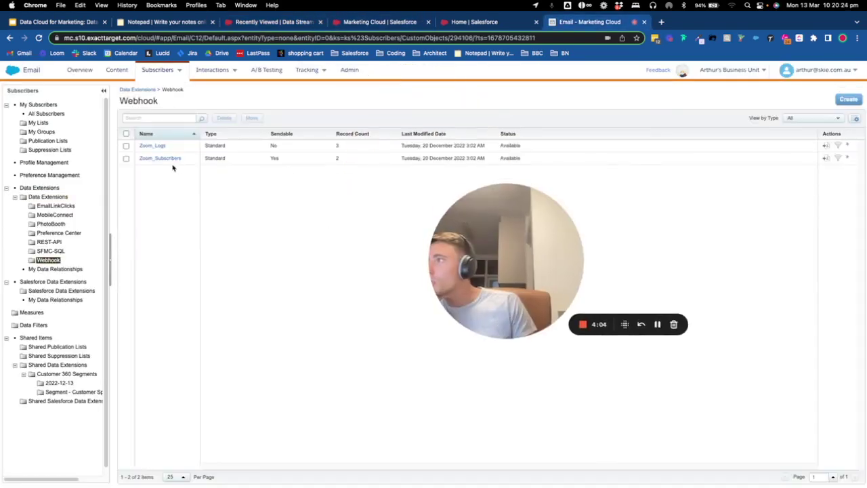
click(151, 159)
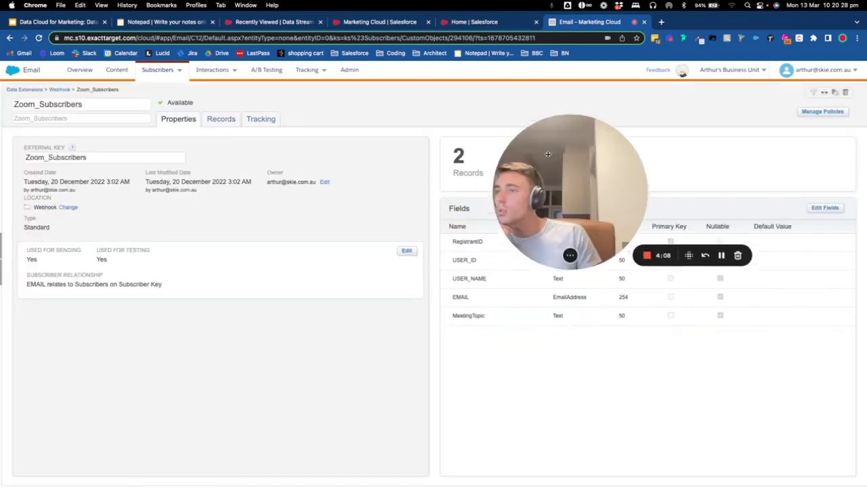
drag(548, 155, 569, 134)
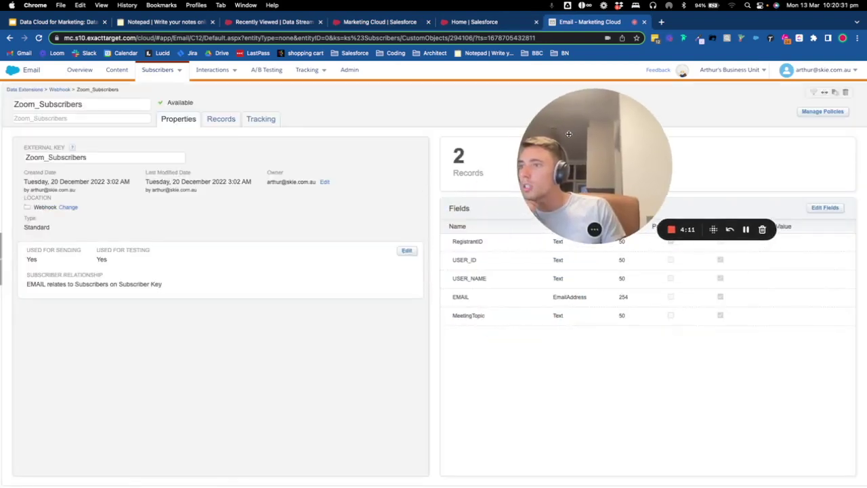
click(226, 118)
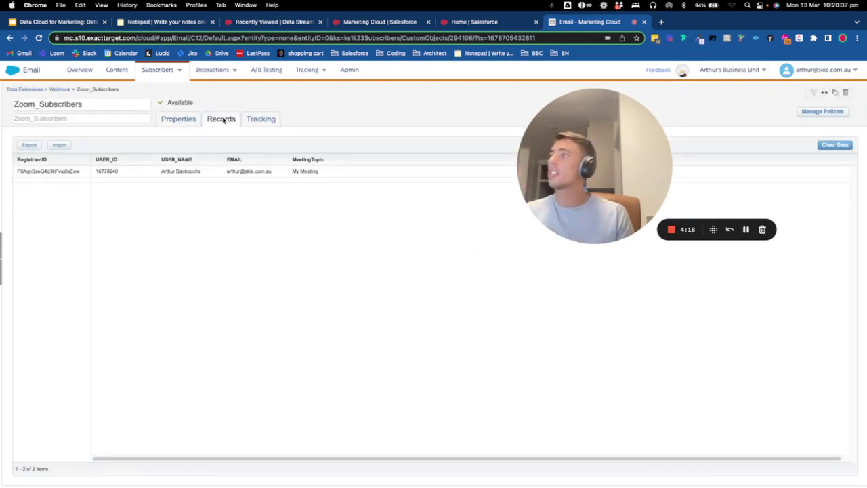
click(192, 122)
click(474, 22)
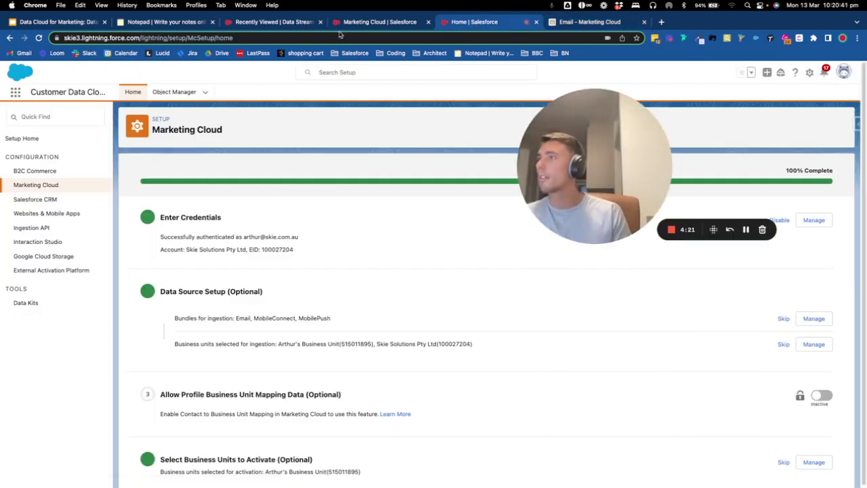
- Select Zoom_Subscribers from the Webhook folder as the stream source and proceed to its 8 fields
click(275, 21)
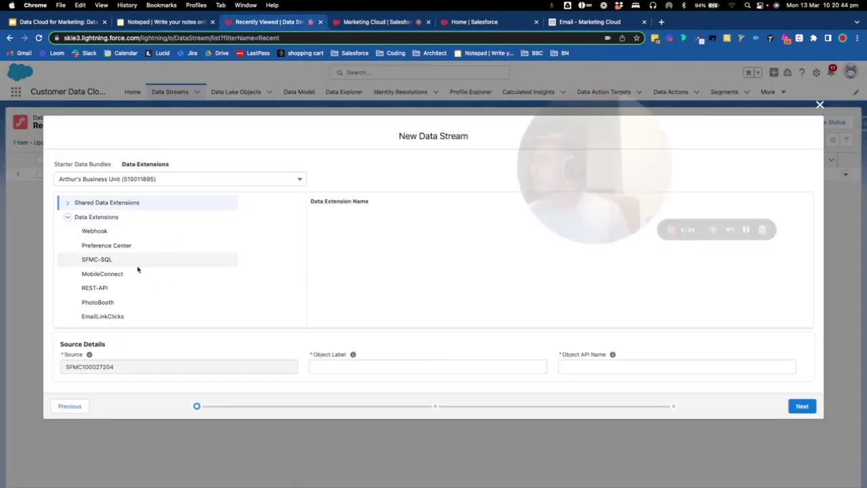
click(314, 220)
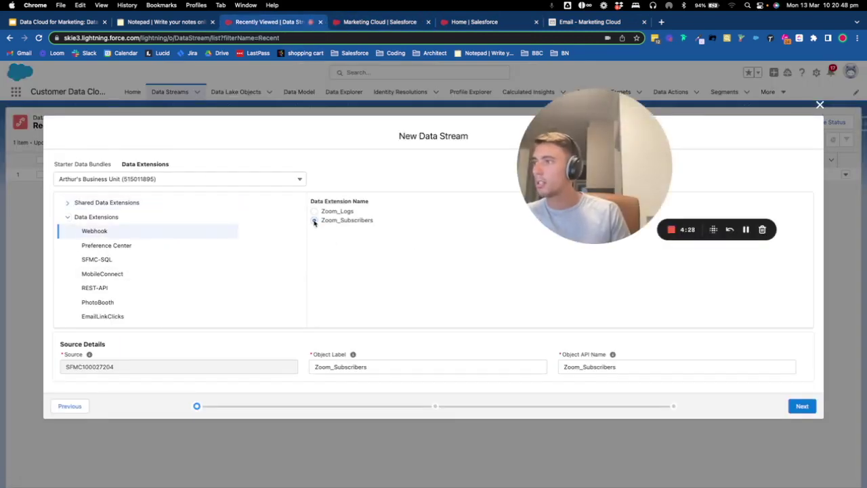
click(802, 406)
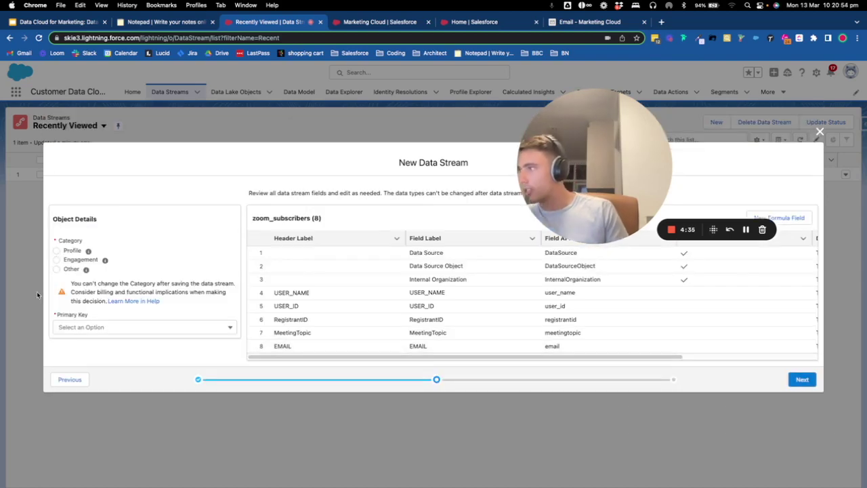
- Set the stream category to Profile and verify RegistrantID in Email Studio as the key field
mouse_move(89, 251)
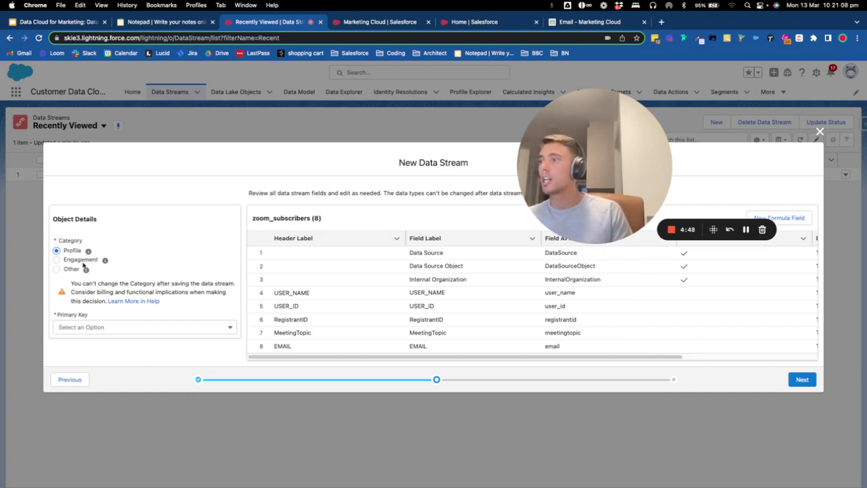
click(92, 327)
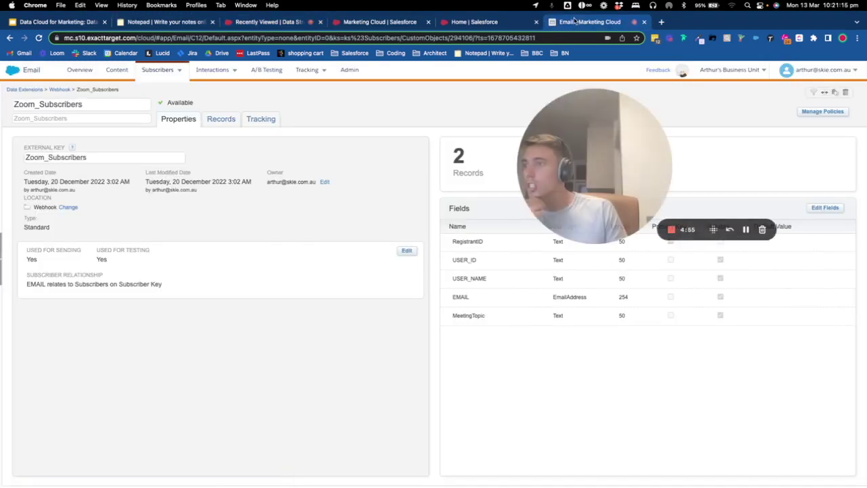
drag(542, 199, 621, 387)
double_click(467, 241)
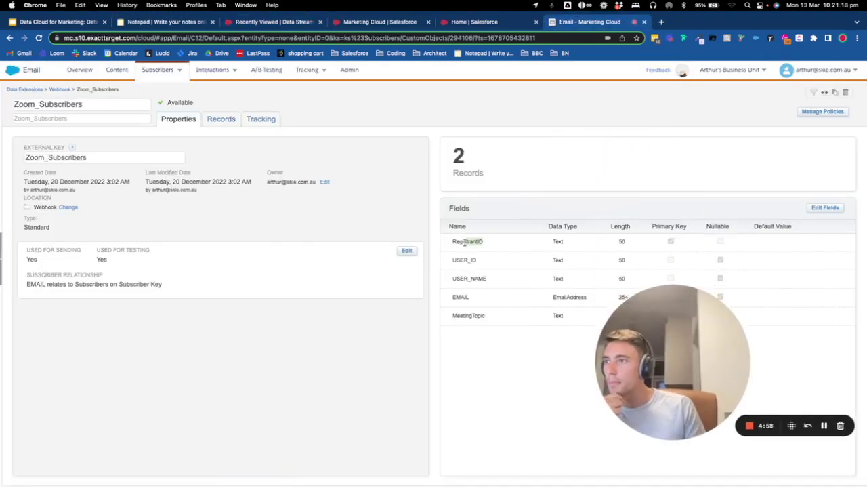
click(379, 21)
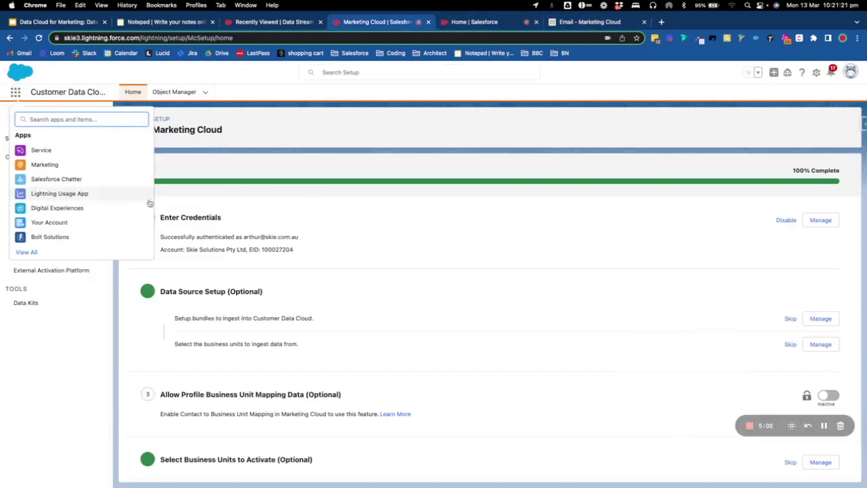
click(295, 21)
- Make RegistrantID the Zoom_Subscribers stream's primary key
click(144, 327)
click(95, 420)
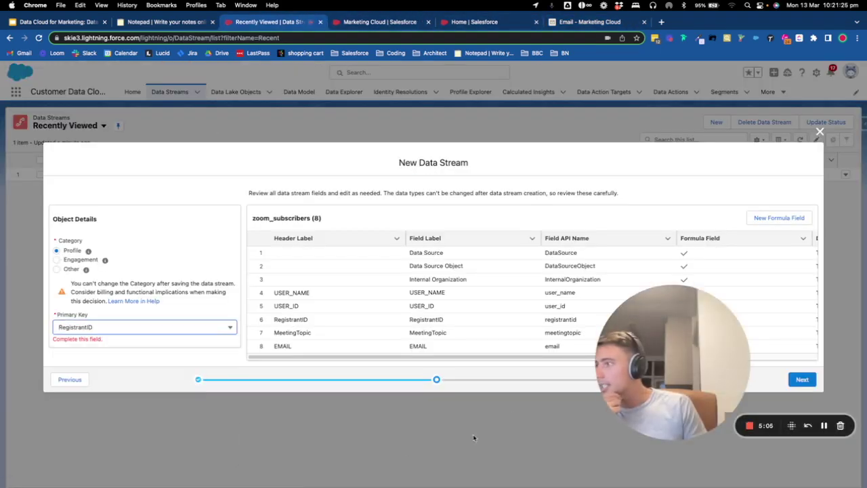
drag(672, 362, 628, 182)
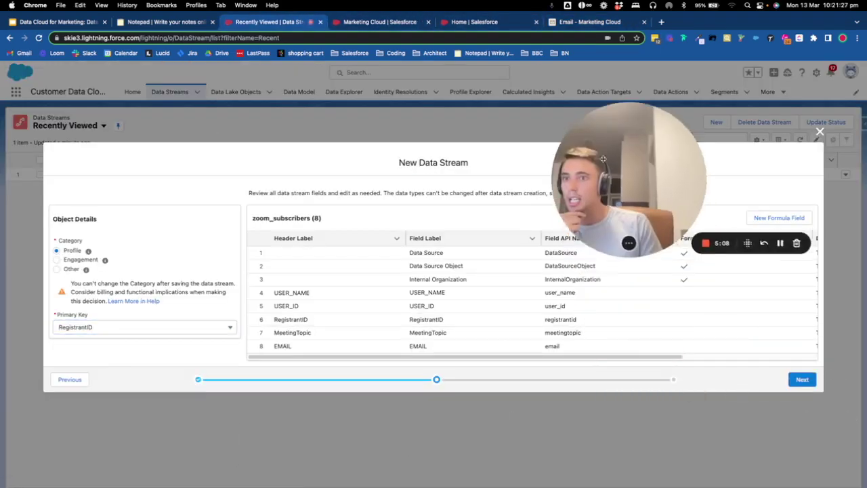
click(802, 379)
- Set extract mode to Full Refresh with Hourly frequency and deploy the stream
click(116, 217)
click(114, 234)
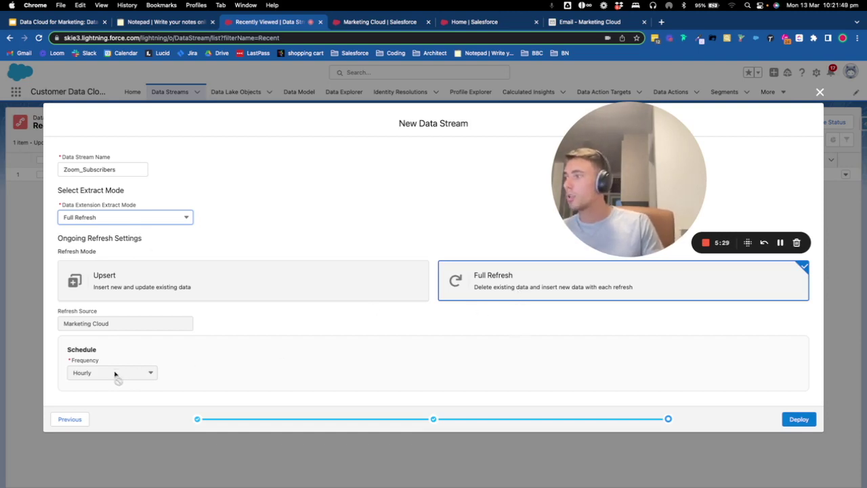
click(803, 421)
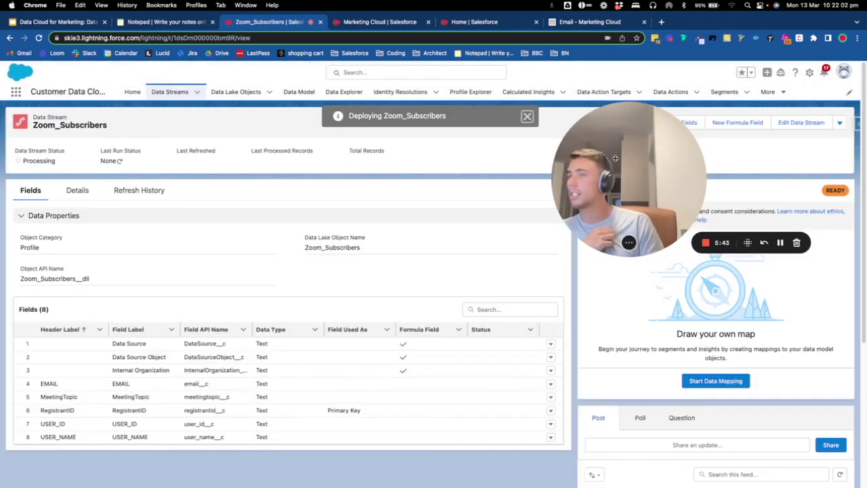
- Start data mapping for the Zoom_Subscribers stream from its Data Mapping panel
drag(615, 158, 223, 441)
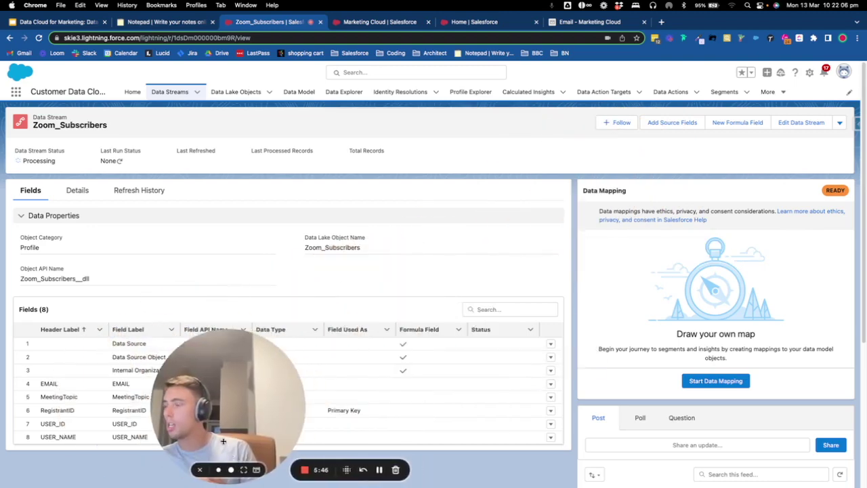
click(691, 381)
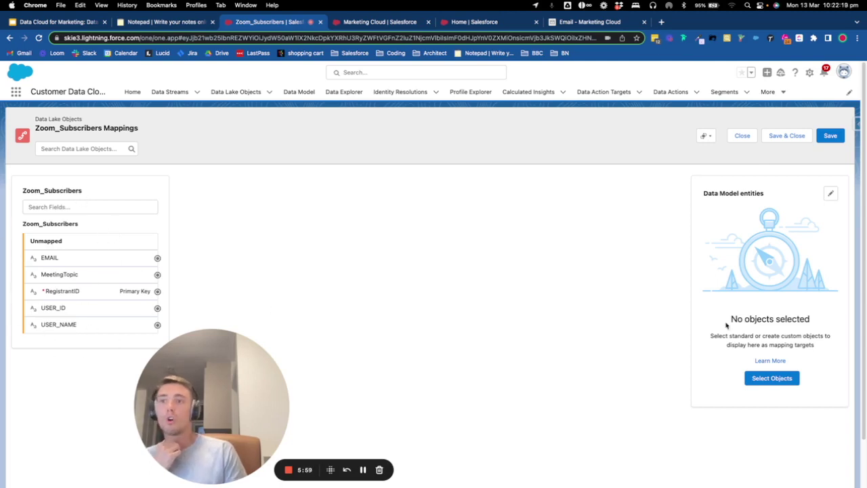
- Search the data model objects for Individual and add it as a mapping target
click(751, 378)
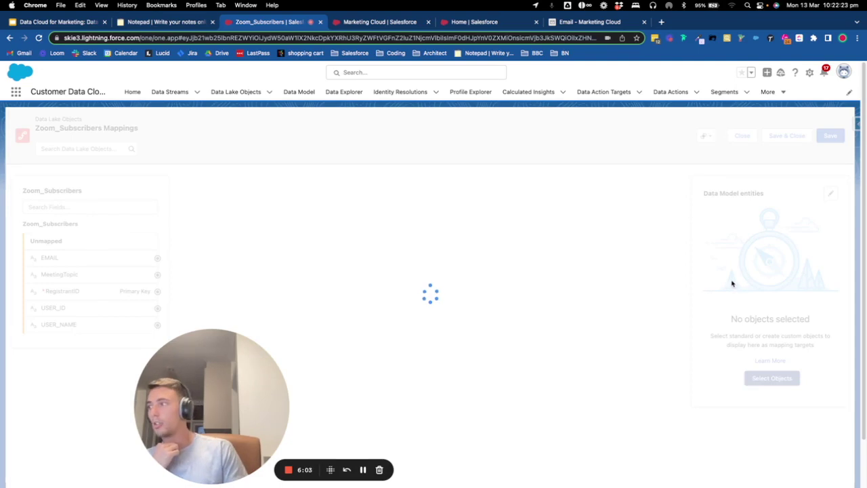
click(644, 322)
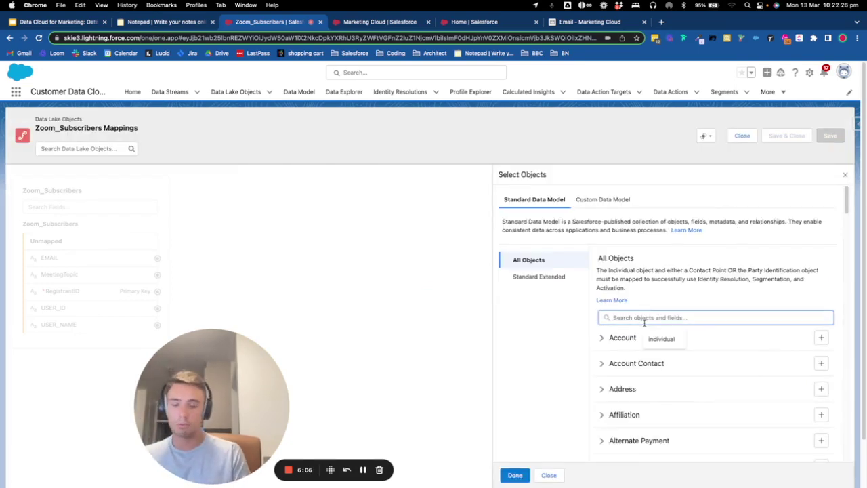
click(660, 339)
scroll(816, 422, down, 1)
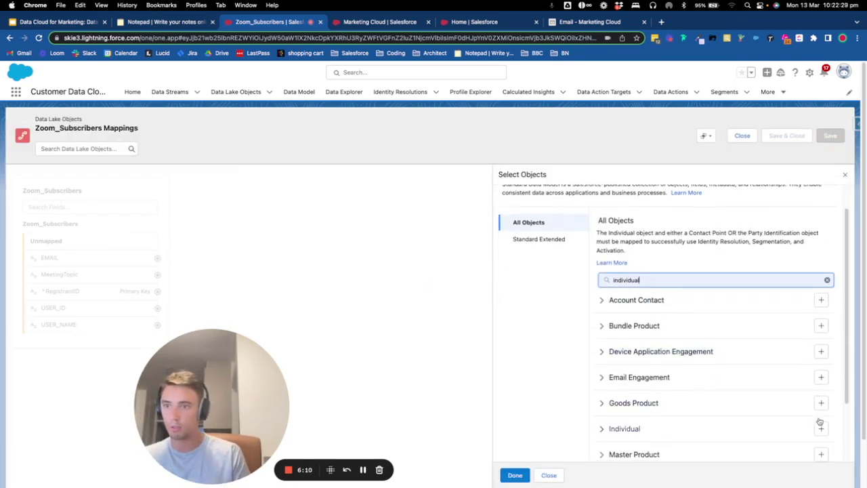
click(820, 430)
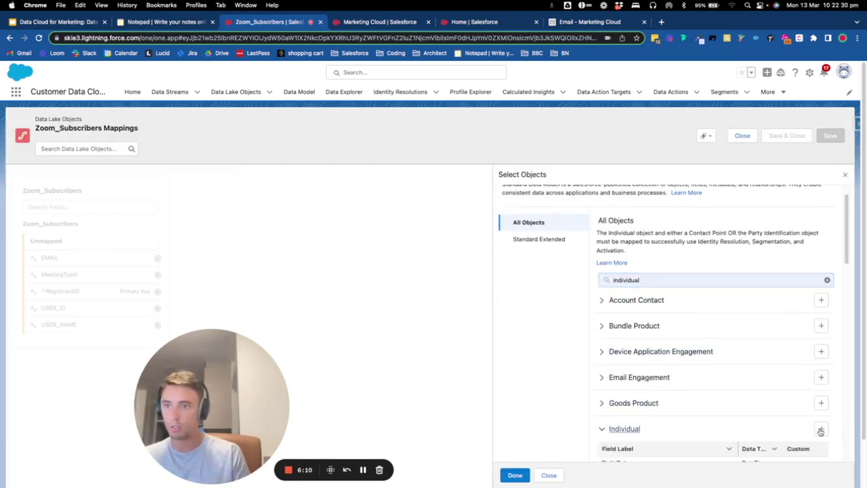
click(162, 22)
- Paste Contact Point Email into the object search, add it as a target, and confirm with Done
drag(163, 157, 106, 157)
key(ctrl+c)
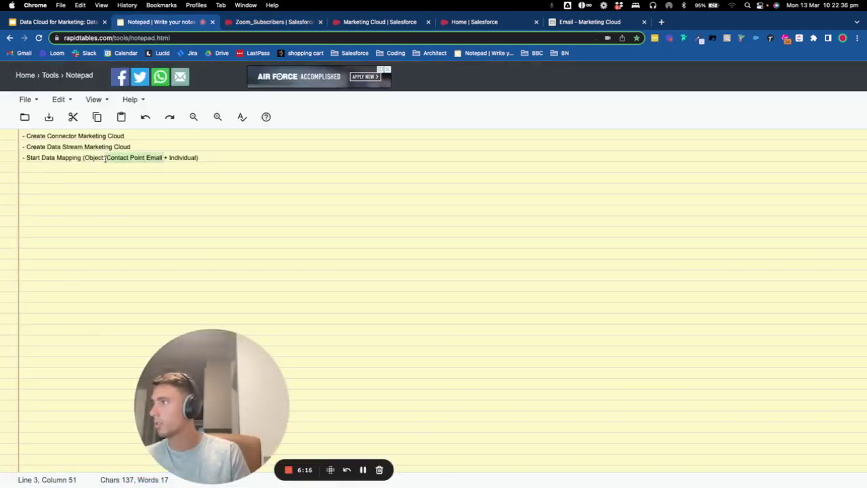
click(271, 22)
click(375, 21)
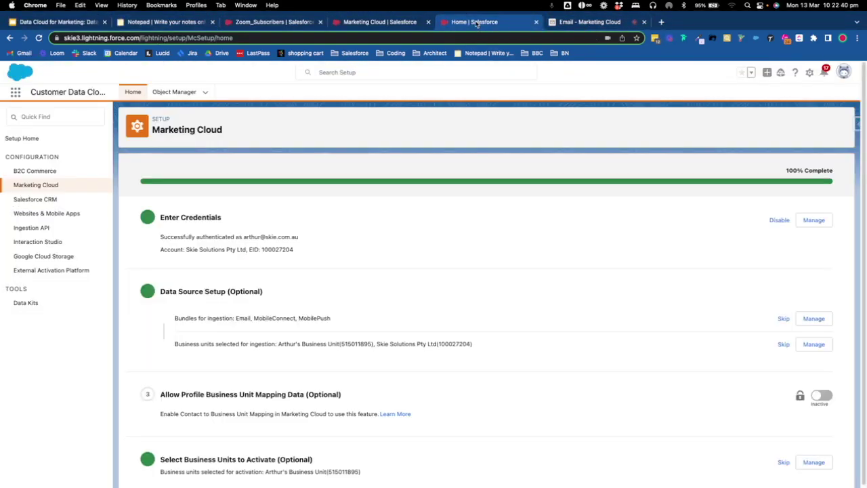
click(270, 22)
click(658, 279)
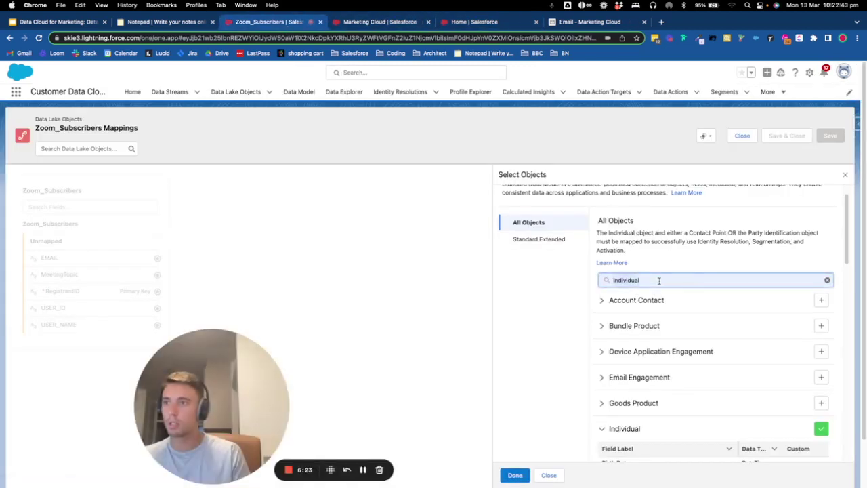
key(ctrl+v)
click(826, 327)
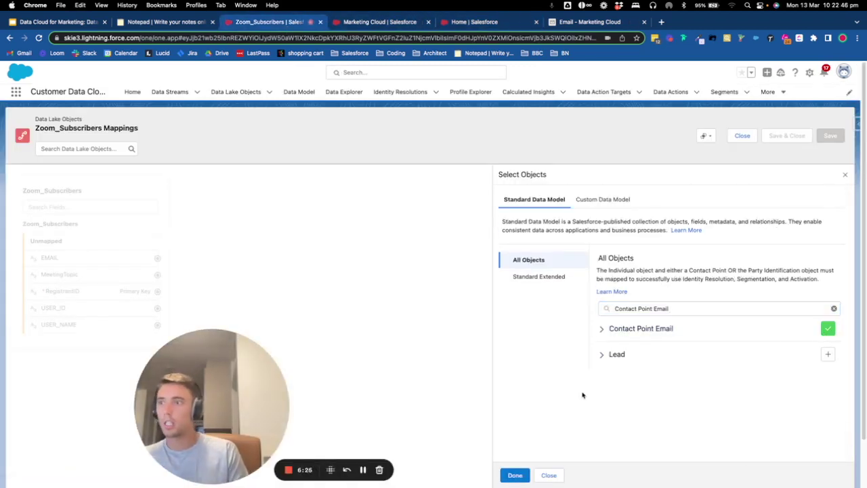
click(513, 474)
click(711, 269)
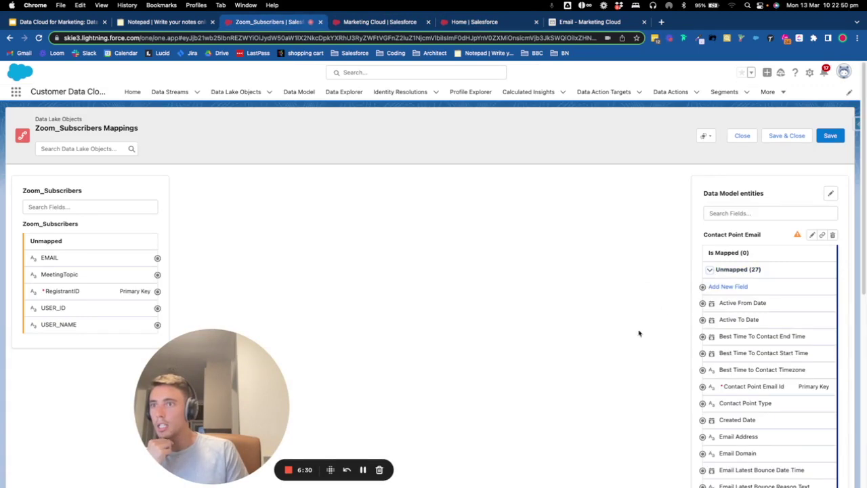
scroll(637, 332, down, 2)
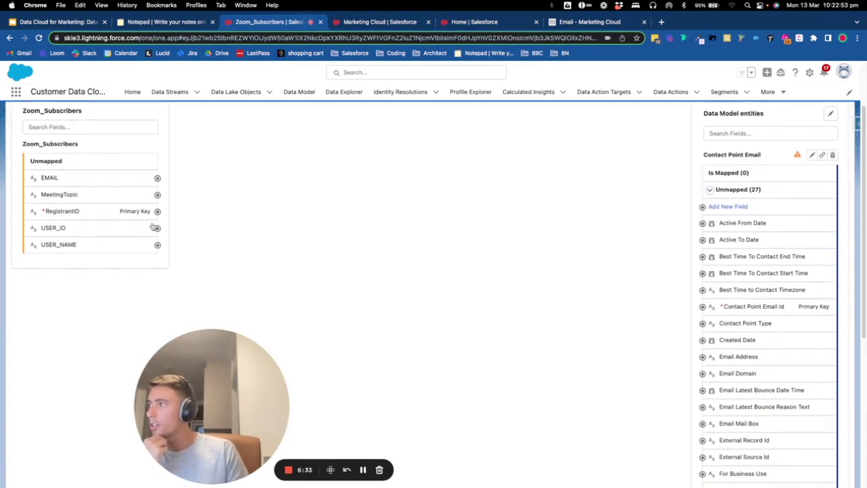
- Expand the Individual entity's unmapped fields and scroll through the source and target field lists
scroll(745, 355, down, 6)
scroll(726, 313, up, 5)
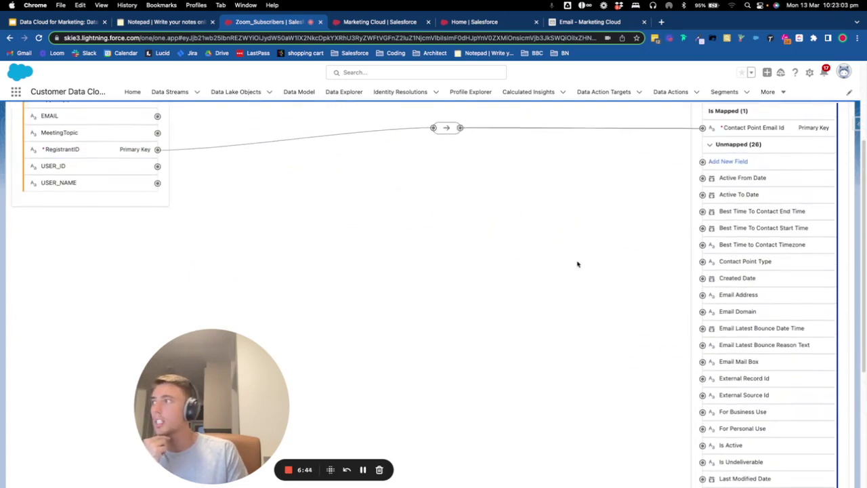
scroll(576, 263, up, 2)
scroll(772, 274, down, 6)
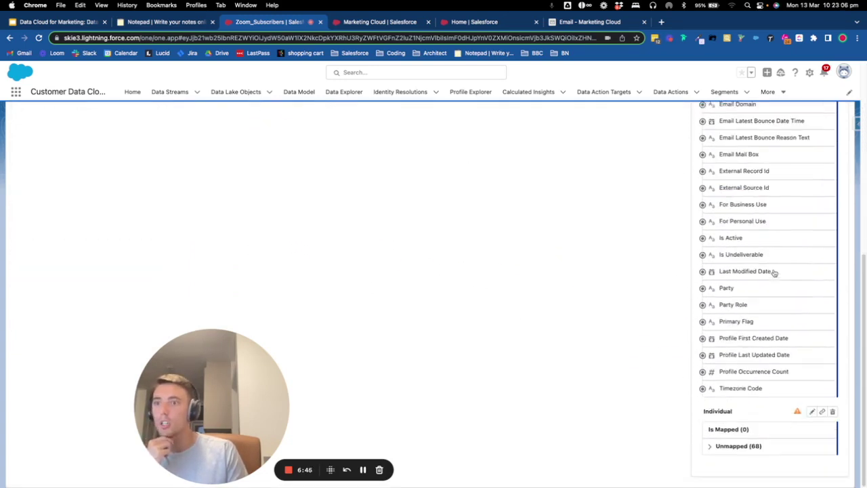
click(714, 447)
scroll(317, 277, up, 8)
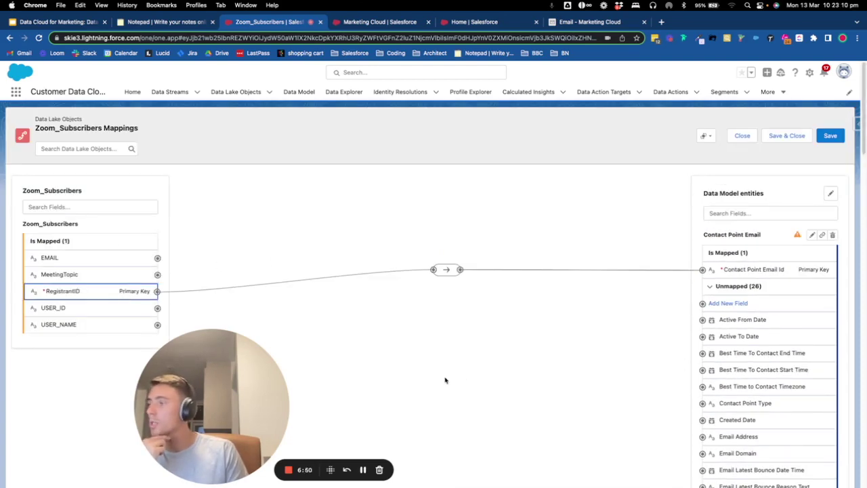
scroll(631, 411, down, 15)
scroll(733, 392, down, 7)
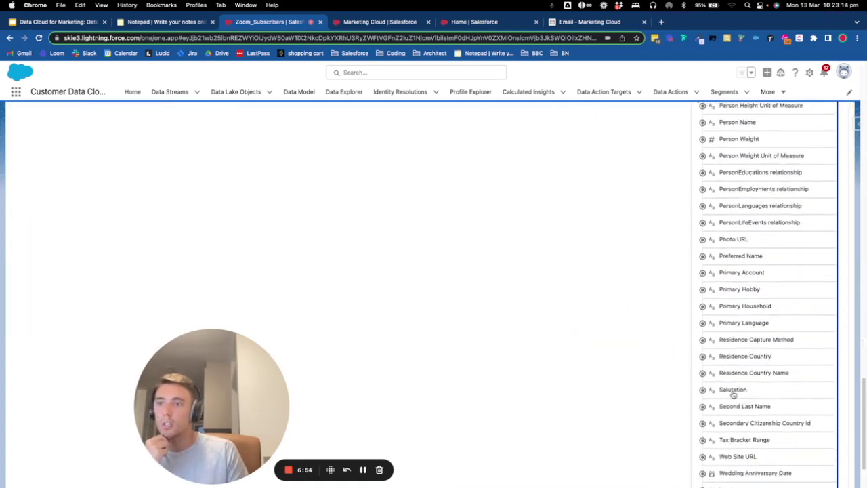
scroll(731, 406, up, 2)
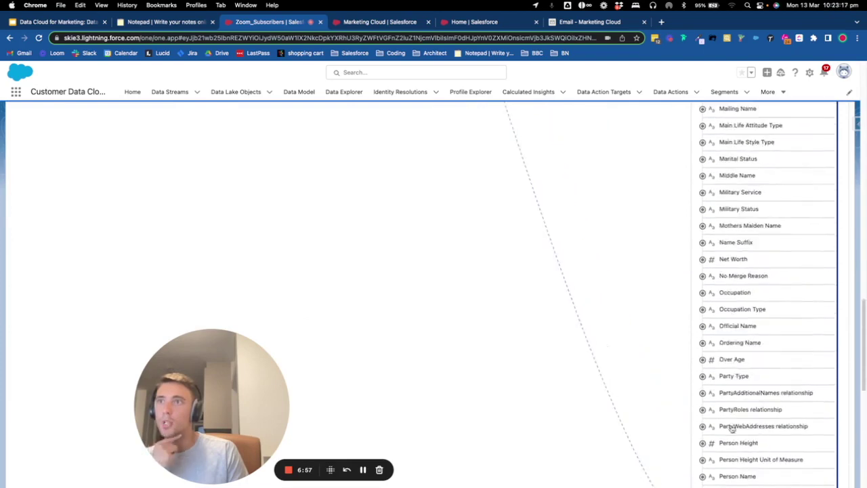
scroll(731, 428, up, 5)
scroll(572, 295, up, 12)
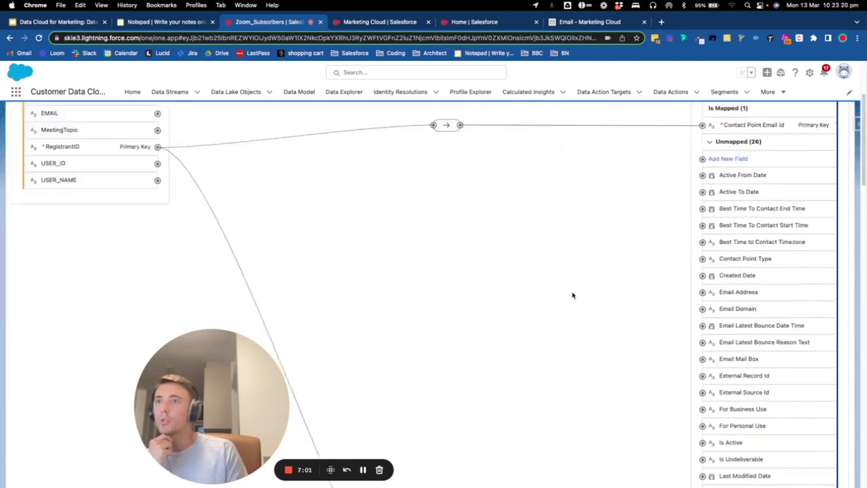
scroll(573, 295, up, 4)
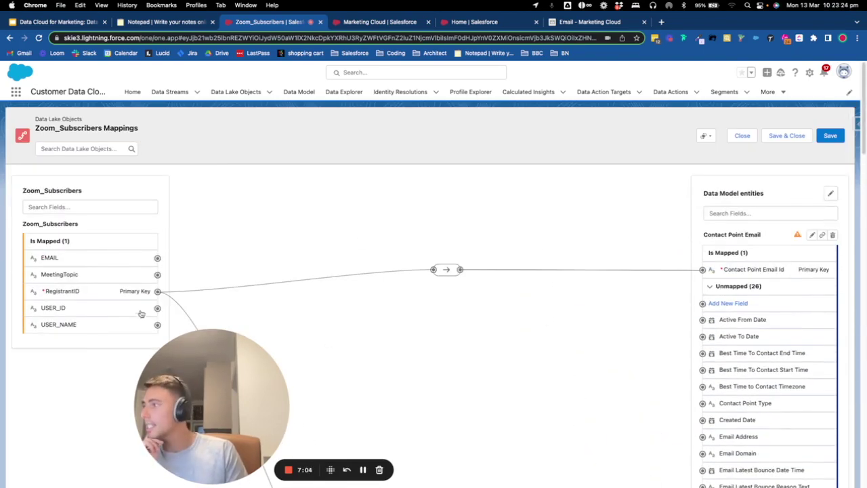
- Map the stream's EMAIL field to the Email Address field
click(157, 258)
scroll(738, 406, down, 1)
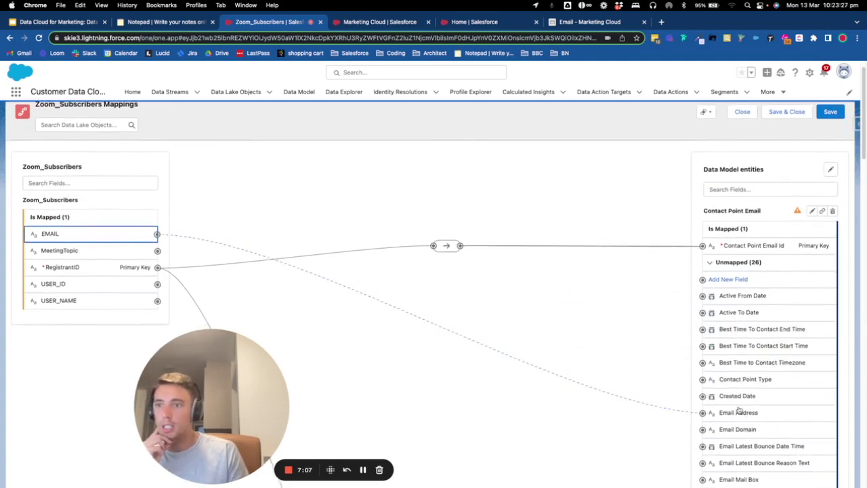
click(738, 410)
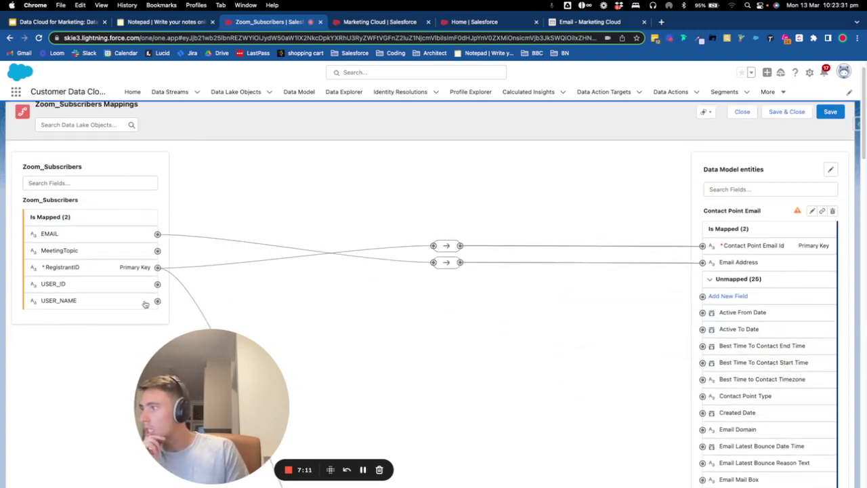
scroll(666, 354, down, 2)
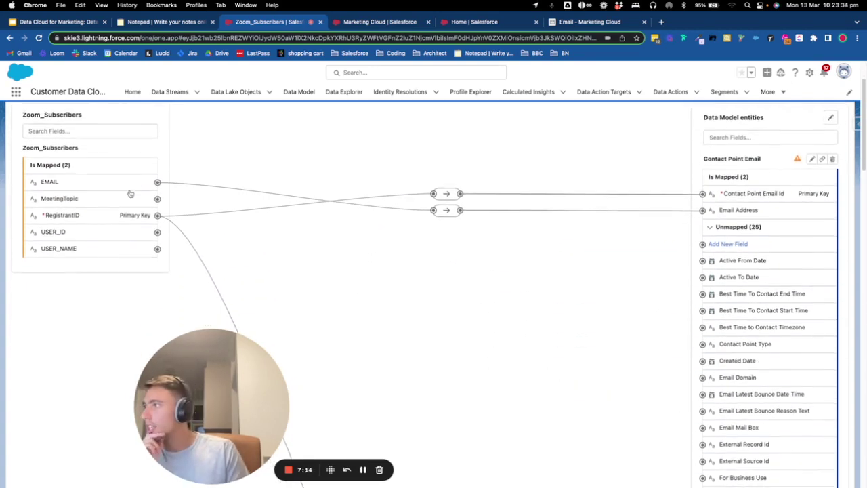
scroll(664, 302, down, 10)
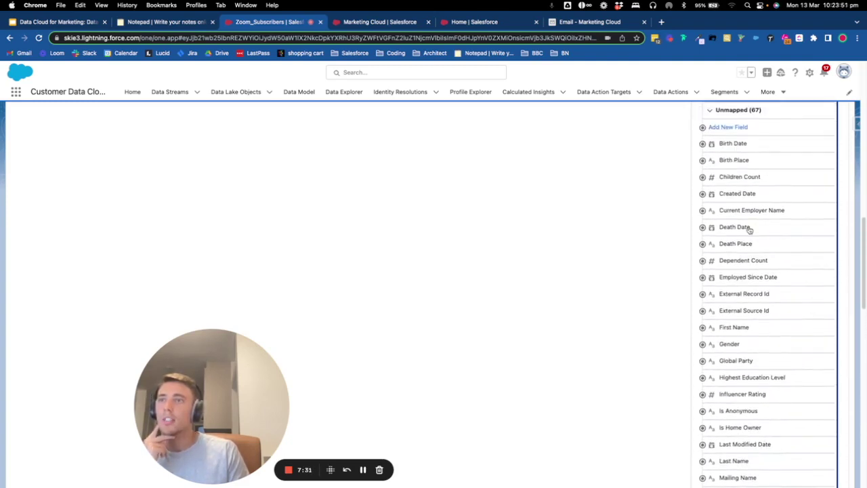
scroll(608, 328, up, 10)
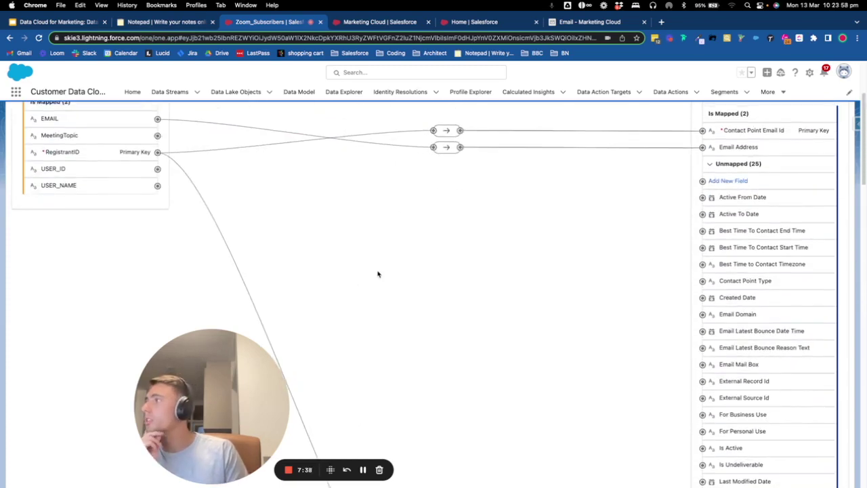
scroll(767, 351, down, 5)
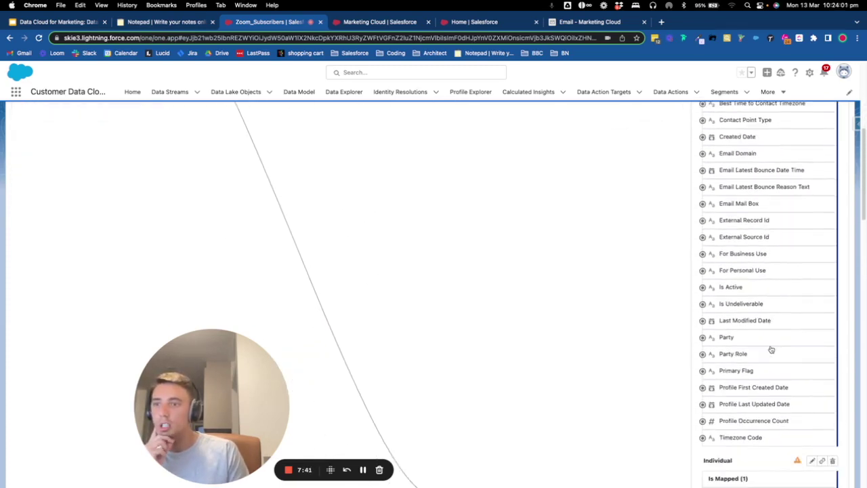
scroll(771, 349, up, 6)
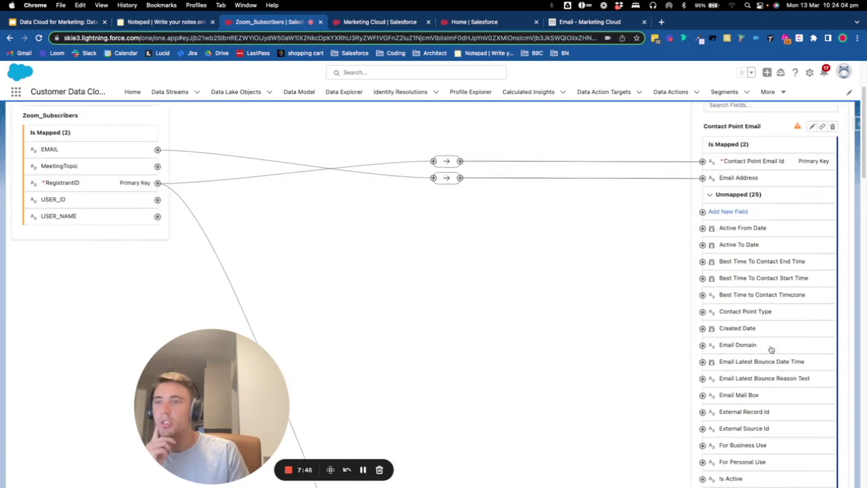
scroll(771, 349, up, 2)
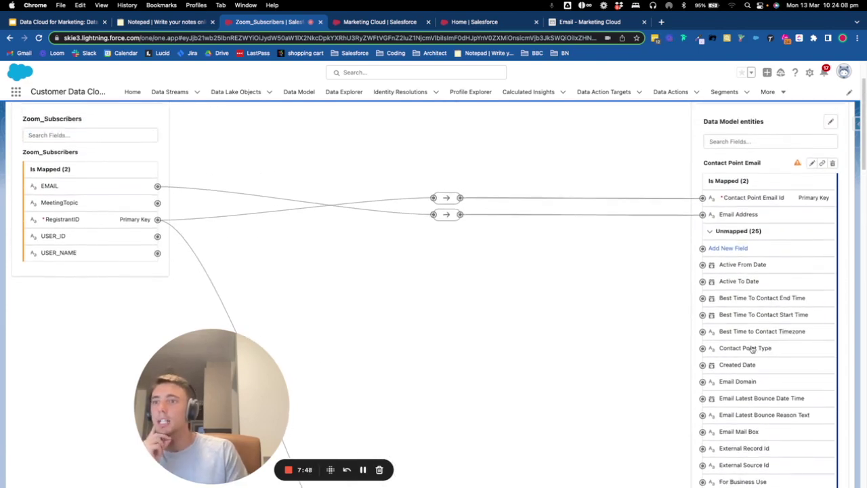
- Select the stream's MeetingTopic field and scroll the entity fields looking for a matching target
click(126, 205)
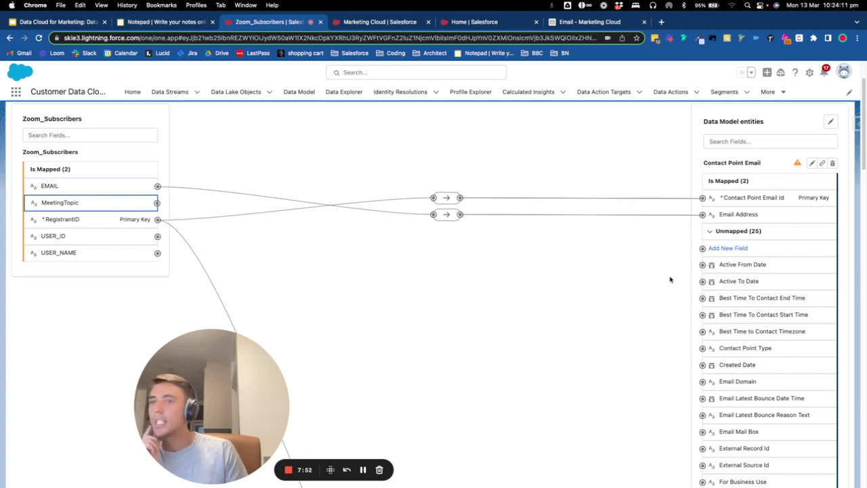
scroll(781, 422, down, 12)
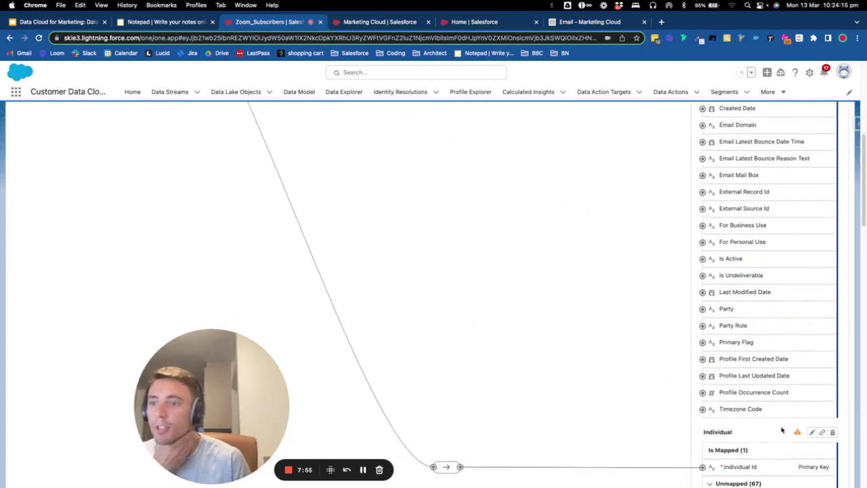
scroll(781, 430, down, 10)
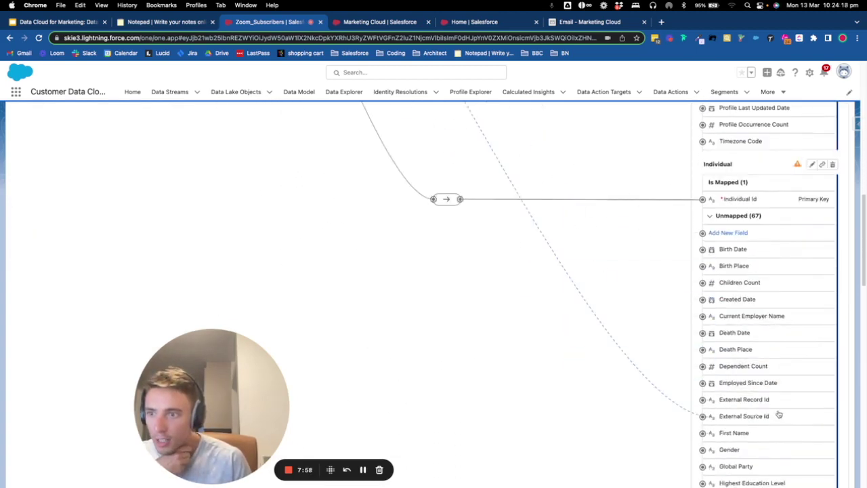
scroll(780, 416, down, 4)
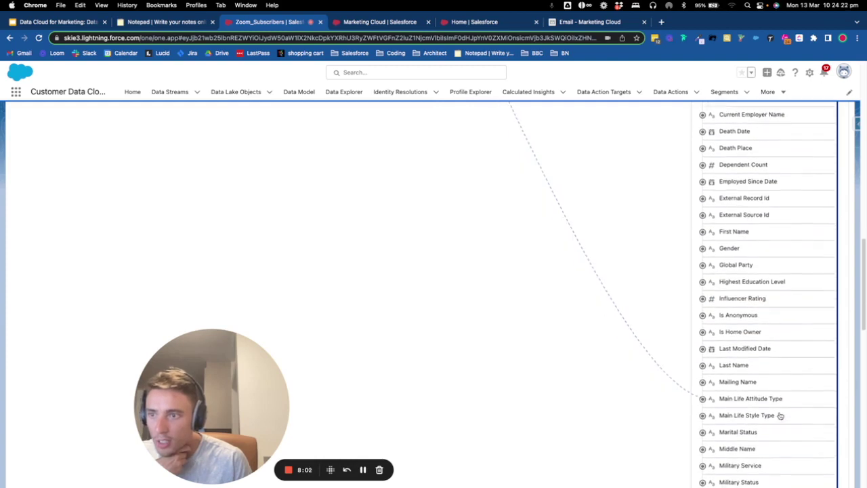
scroll(780, 417, down, 7)
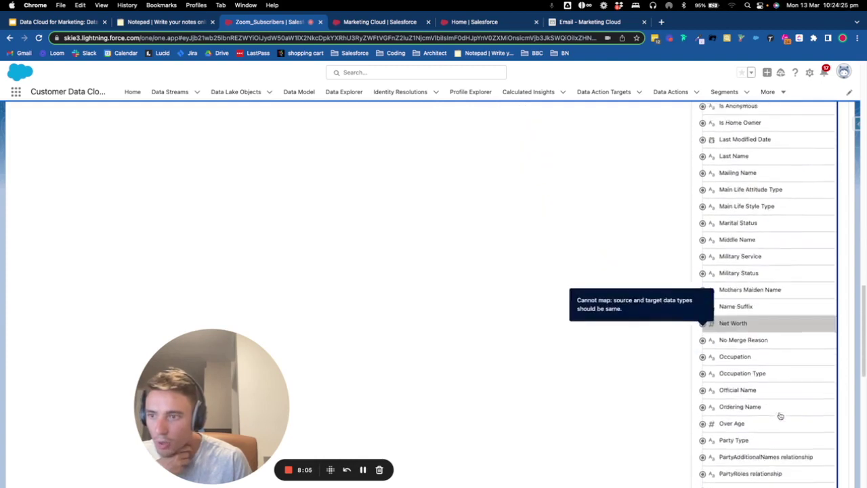
scroll(780, 416, down, 5)
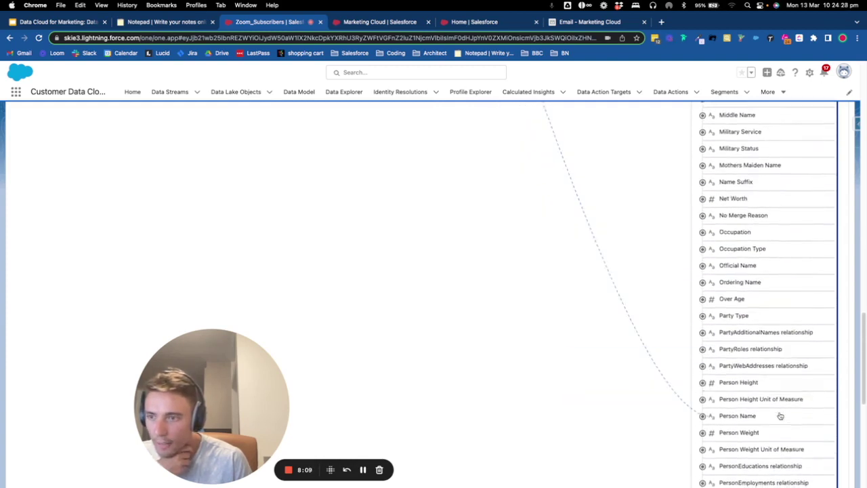
scroll(780, 417, down, 3)
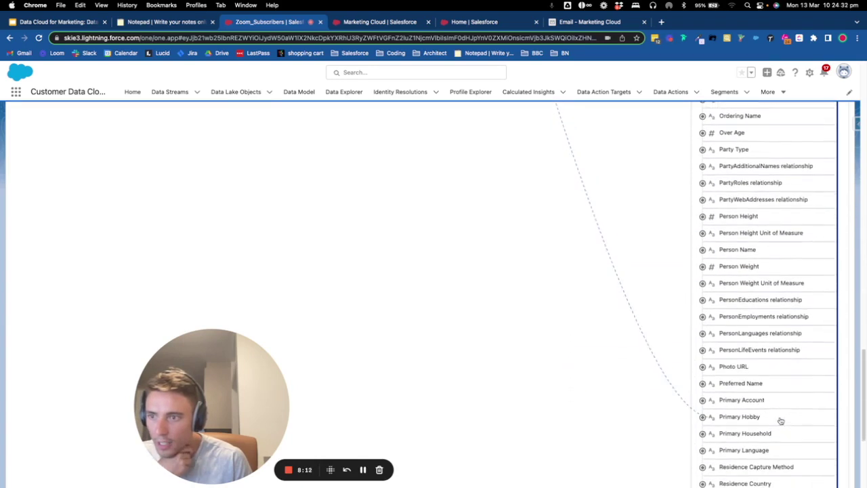
scroll(780, 420, down, 5)
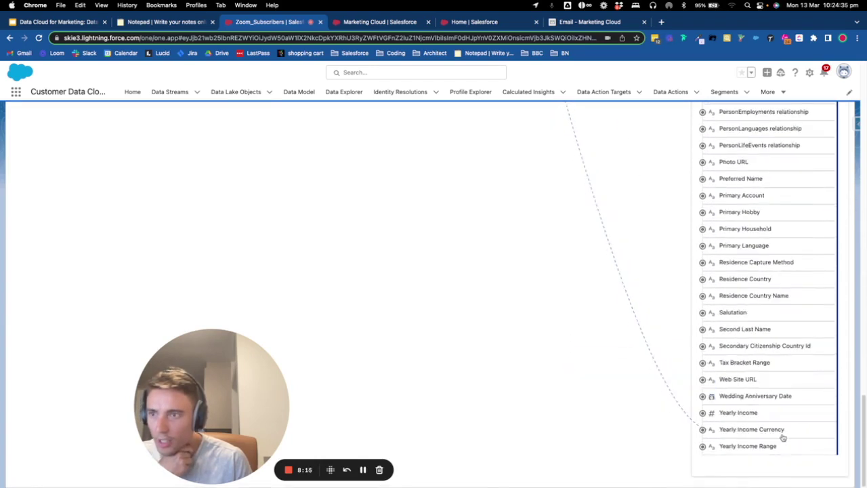
scroll(760, 298, up, 4)
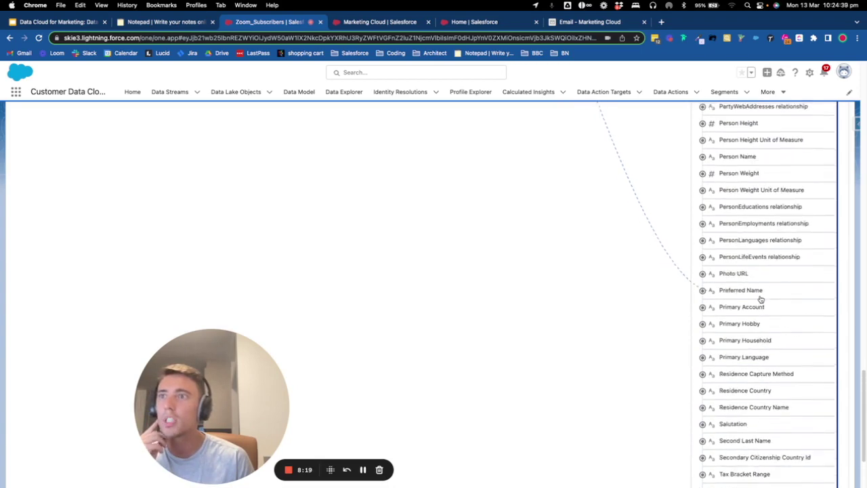
scroll(761, 298, up, 15)
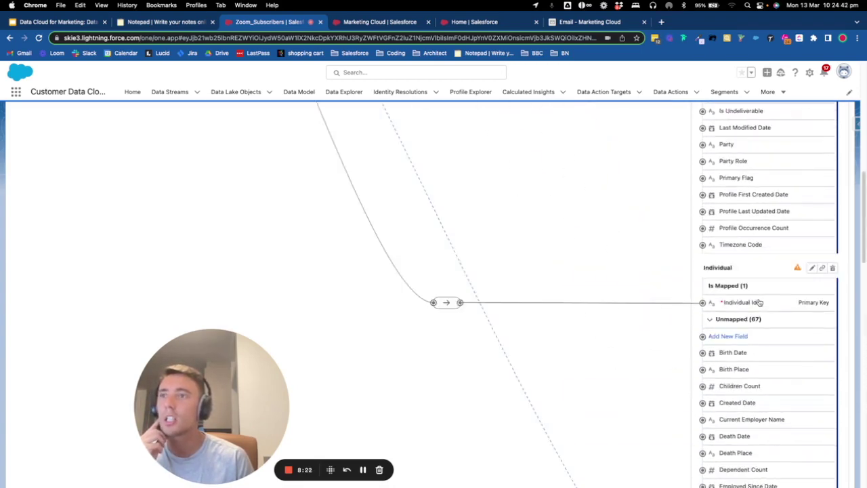
- Dismiss the unsaved-mappings warning, save the mappings, and start adding a new field to Individual
scroll(768, 288, up, 10)
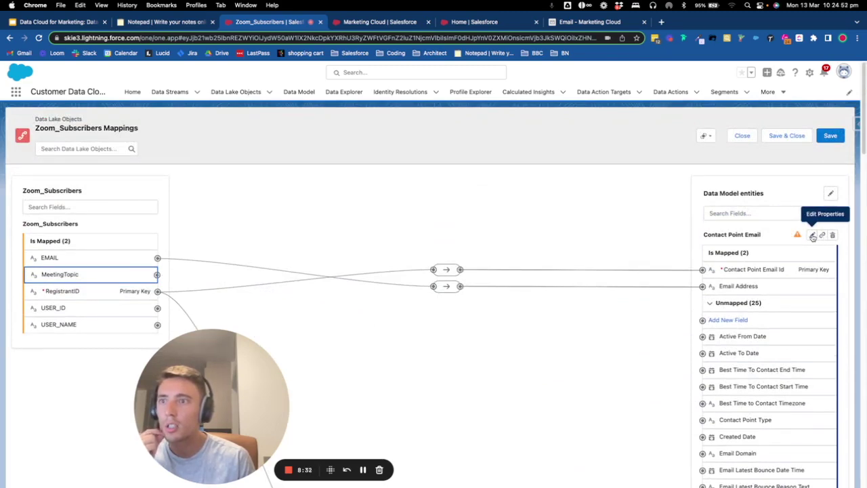
scroll(787, 359, down, 10)
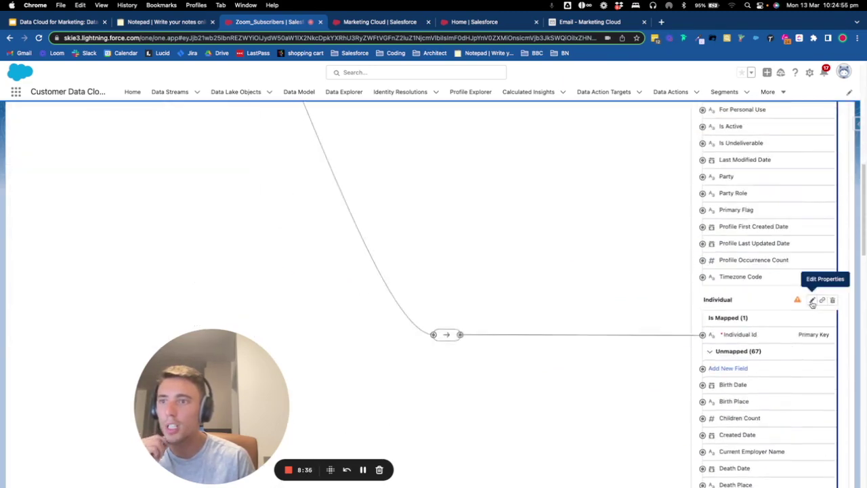
click(812, 302)
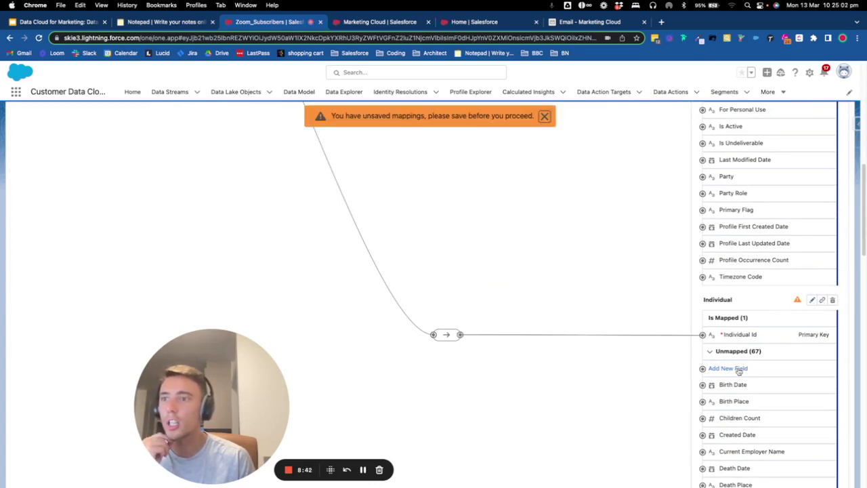
click(544, 115)
click(831, 136)
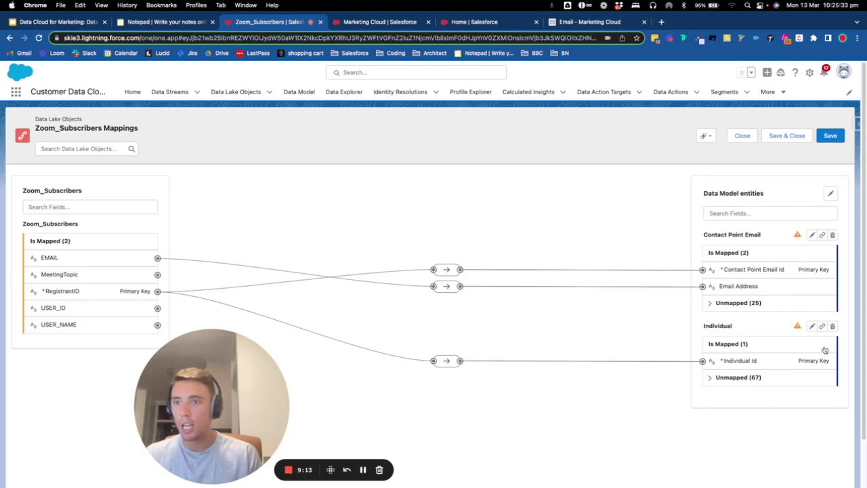
click(738, 377)
click(722, 394)
- Create a custom Individual field labelled MeetingTopic with data type Text
click(355, 257)
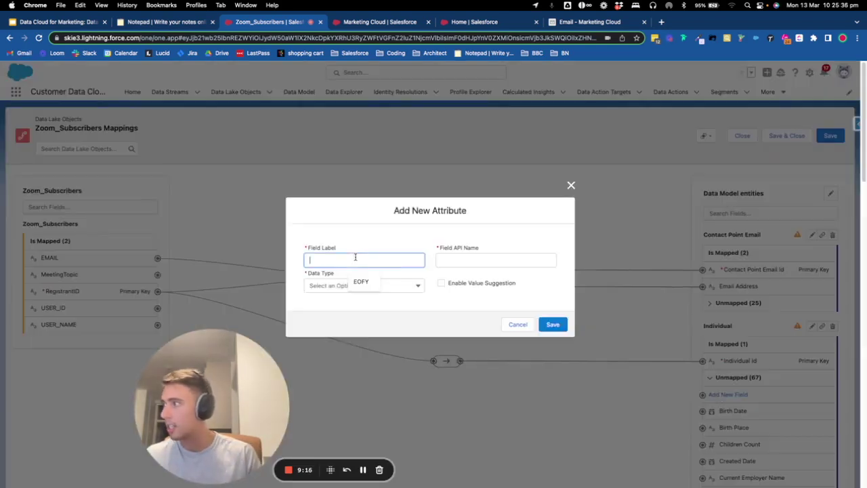
text(MeetingTopi)
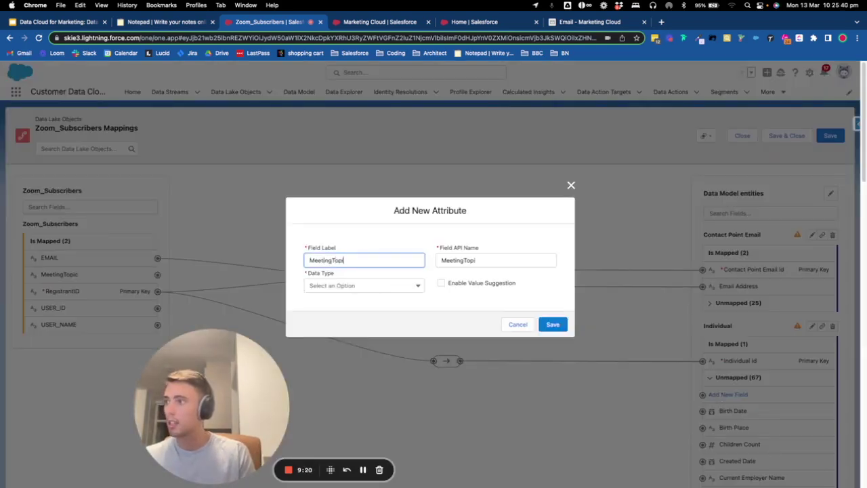
text(c)
click(349, 286)
click(351, 302)
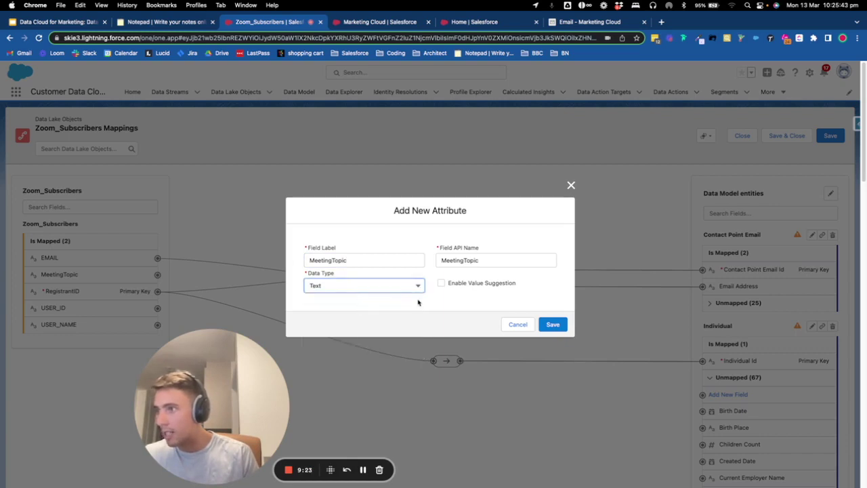
click(417, 287)
click(418, 287)
click(551, 325)
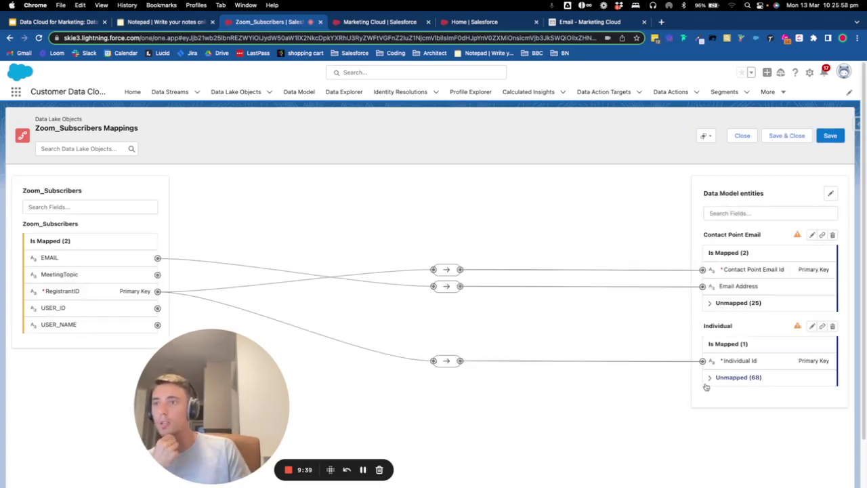
- Map the stream's MeetingTopic to the new Individual field and Save & Close the mappings
click(705, 381)
click(129, 274)
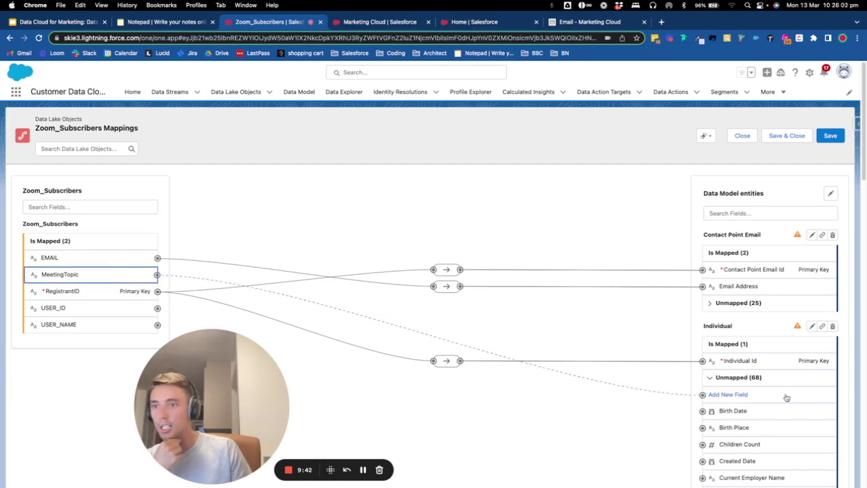
scroll(786, 398, down, 15)
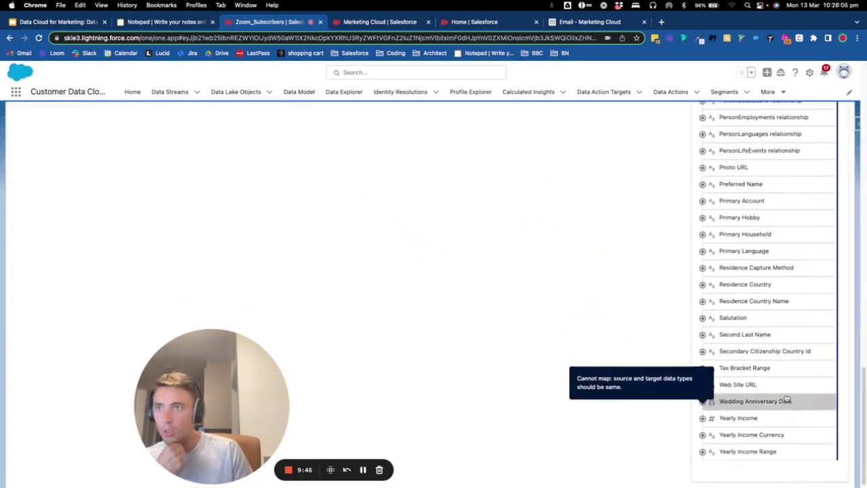
scroll(786, 399, up, 5)
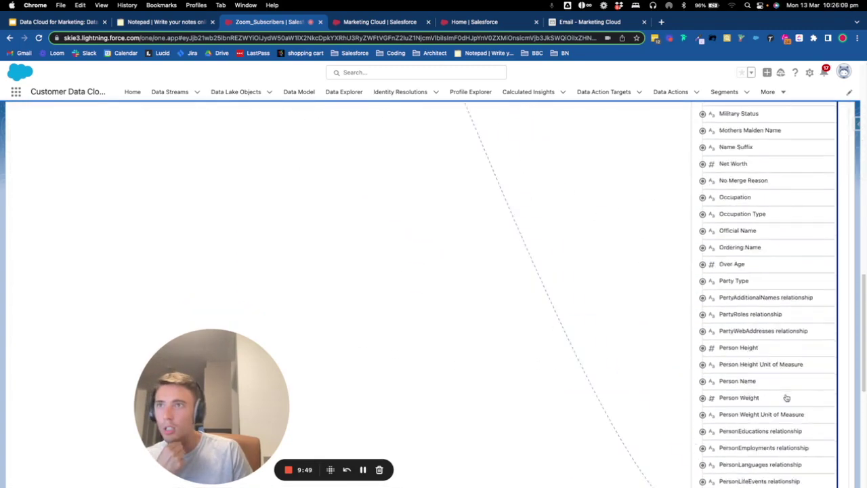
scroll(786, 398, up, 2)
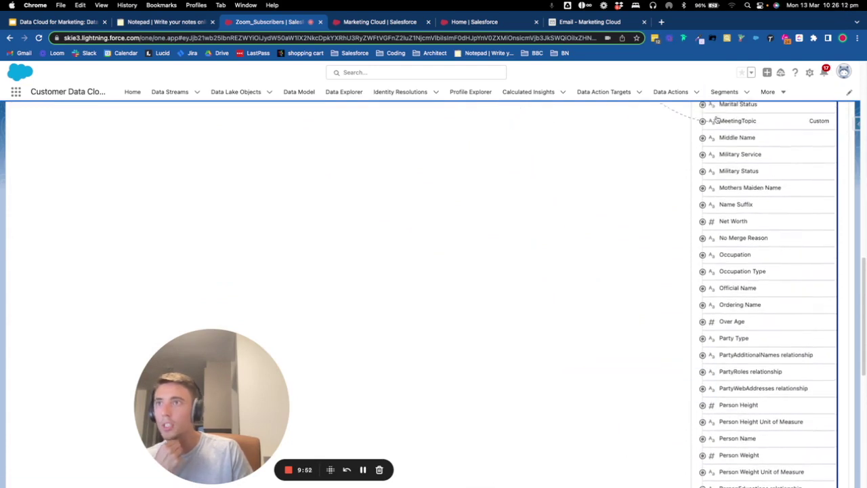
scroll(644, 180, up, 10)
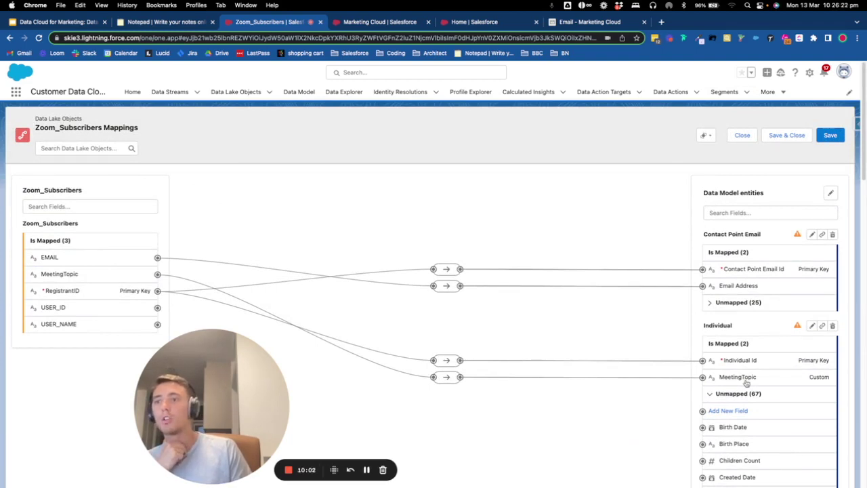
click(801, 135)
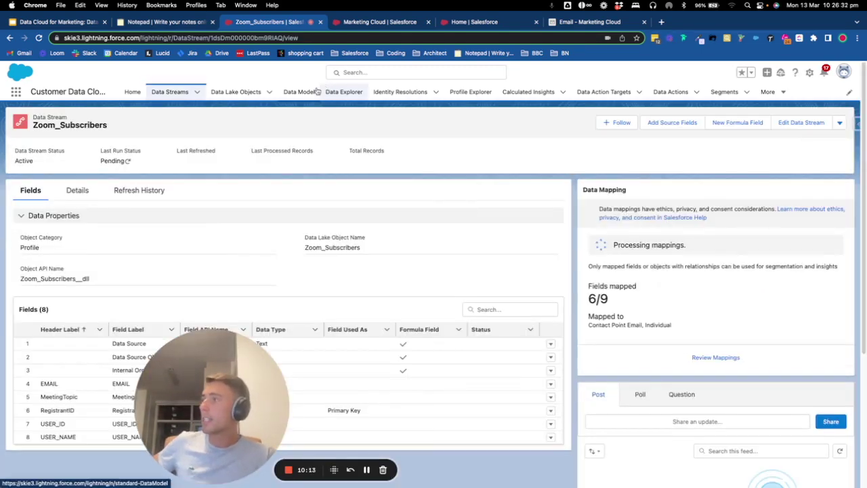
- Go back to the Data Streams list and inspect Zoom_Subscribers' Pending last run status
click(179, 91)
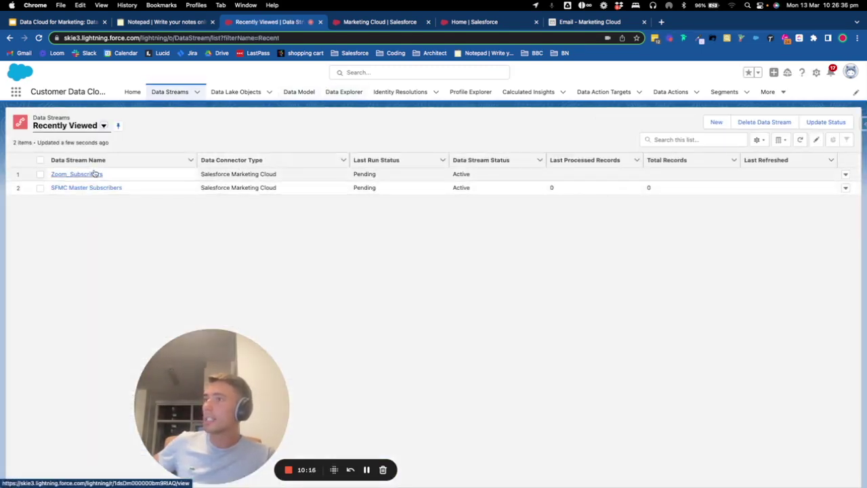
double_click(369, 174)
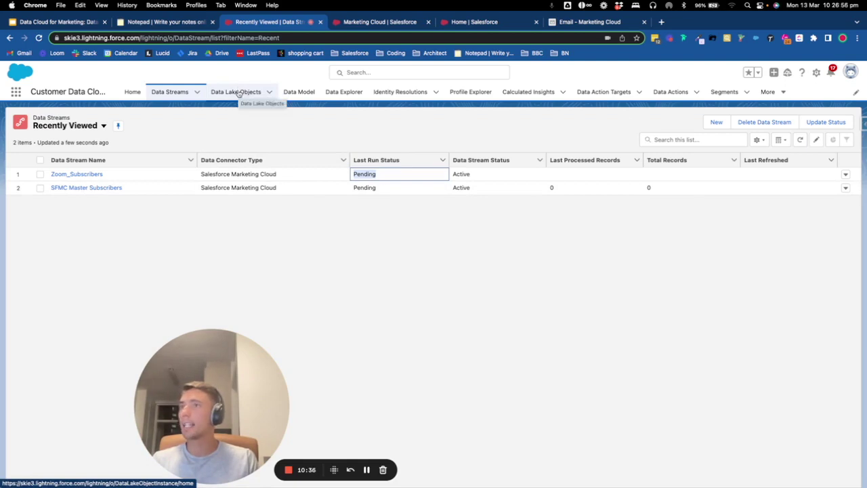
click(238, 92)
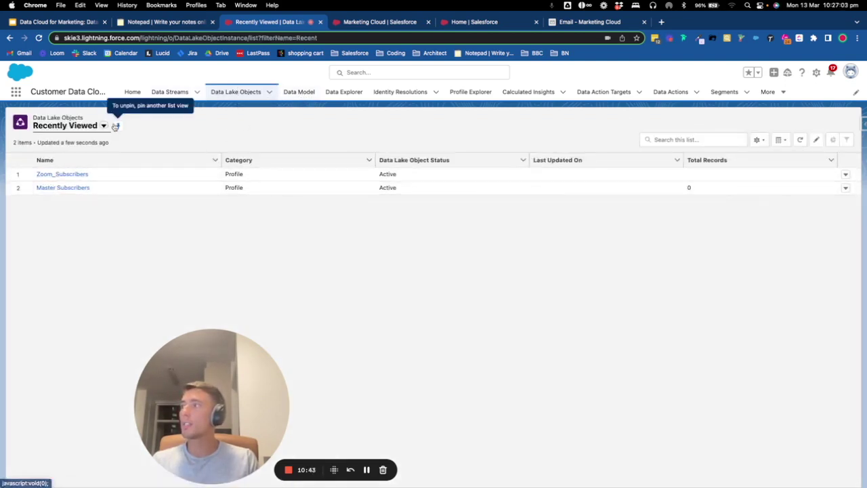
click(82, 175)
scroll(237, 284, down, 5)
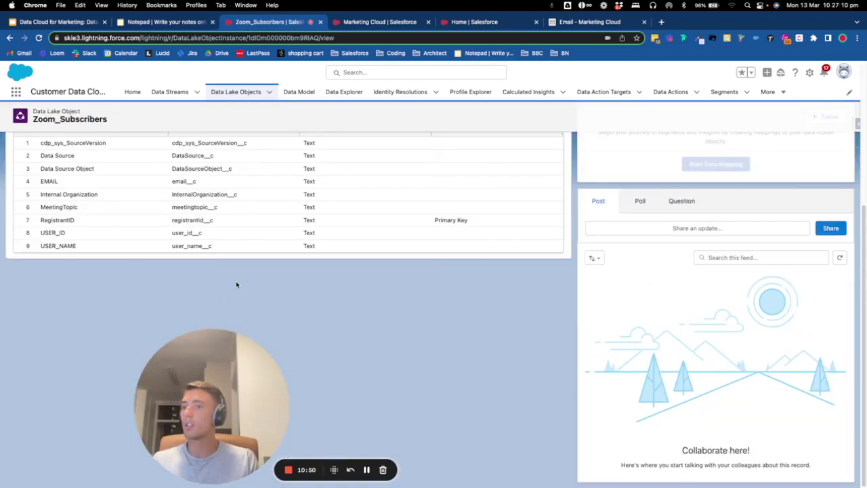
scroll(236, 285, up, 3)
click(299, 91)
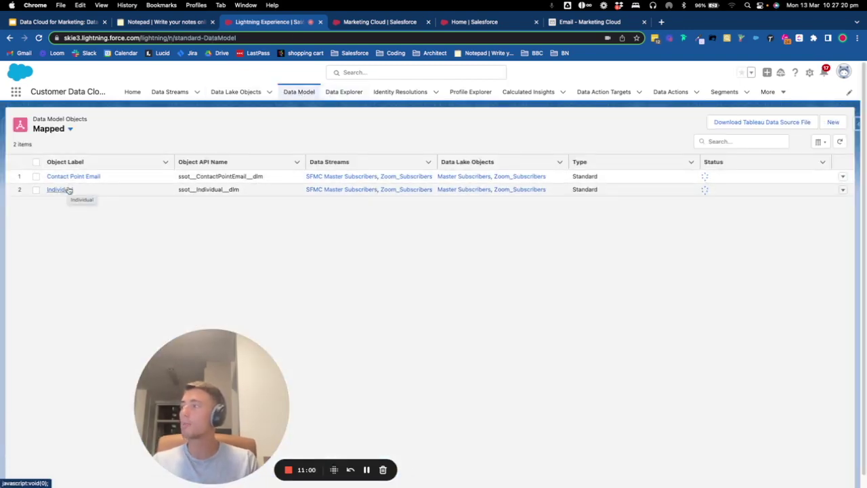
click(70, 128)
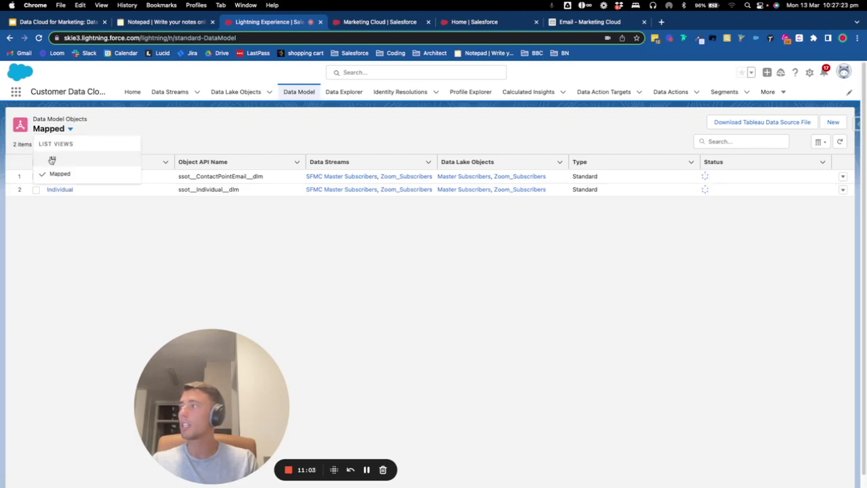
click(52, 160)
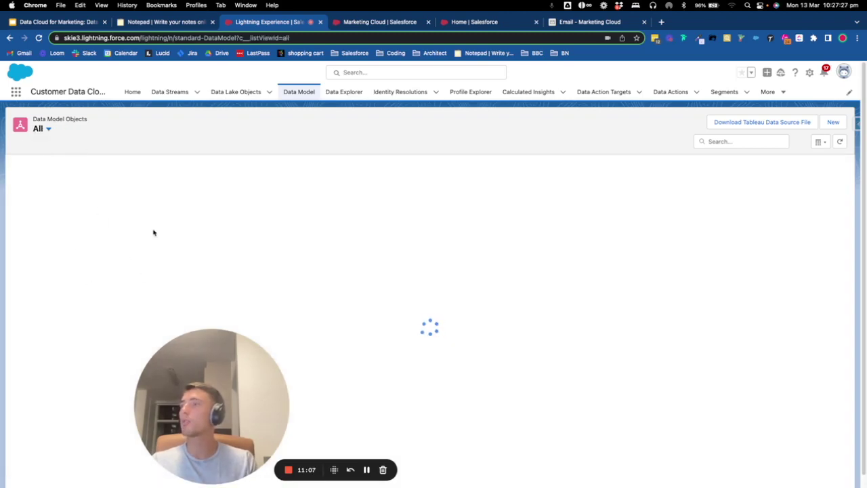
scroll(138, 292, down, 10)
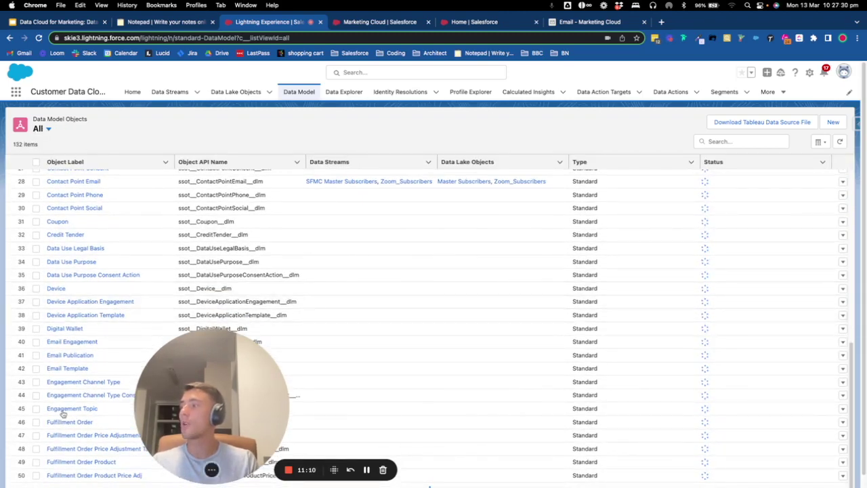
scroll(63, 413, up, 10)
click(343, 92)
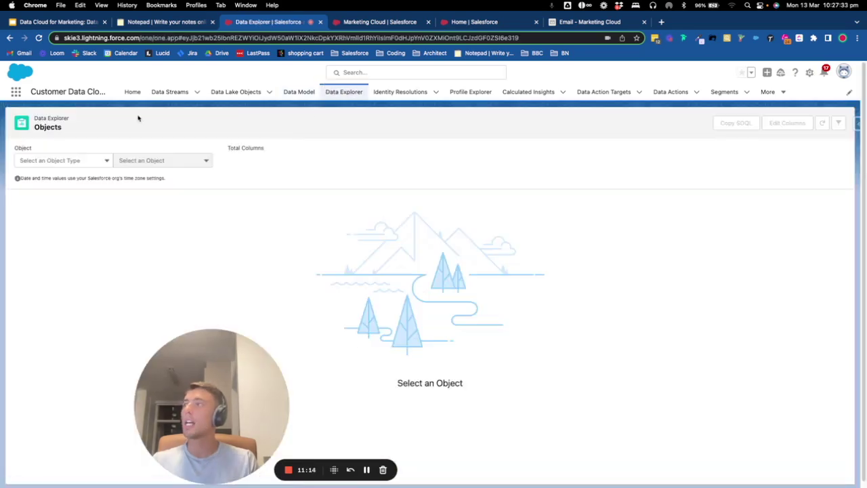
click(169, 92)
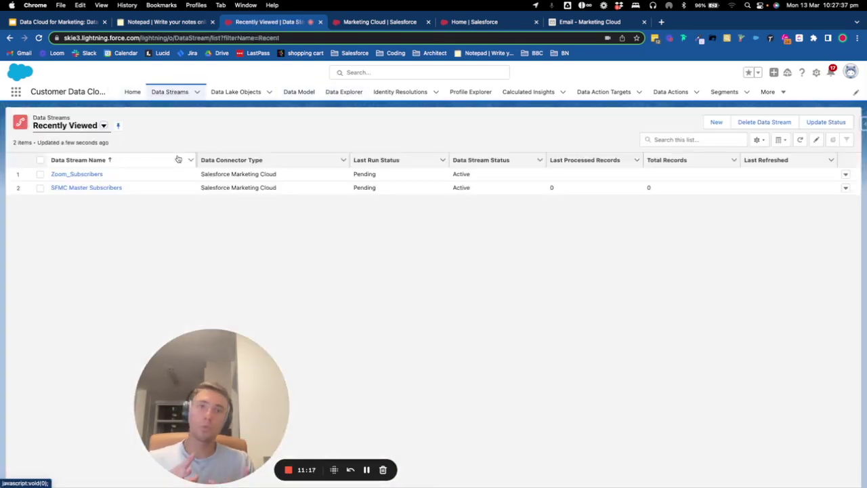